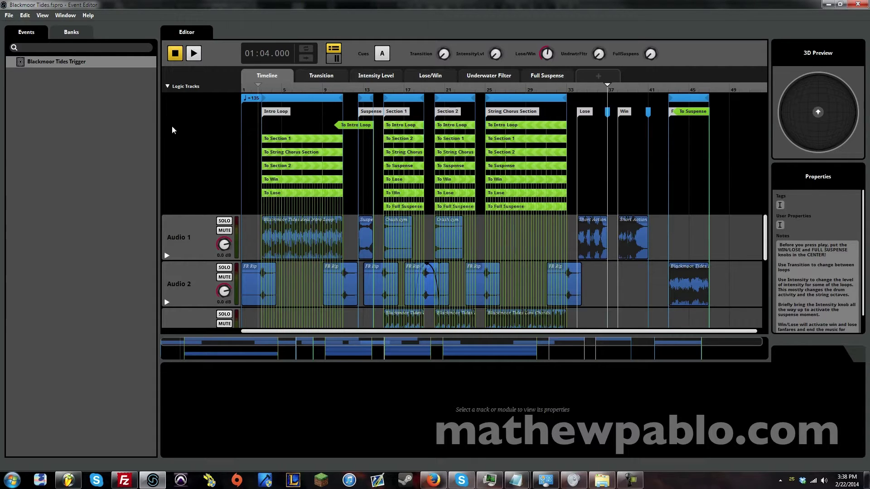
- Open the audio bin and preview Blackmoor Tides Intro.wav and Blackmoor Tides High Chords.wav
{"action": "key", "text": "ctrl+3"}
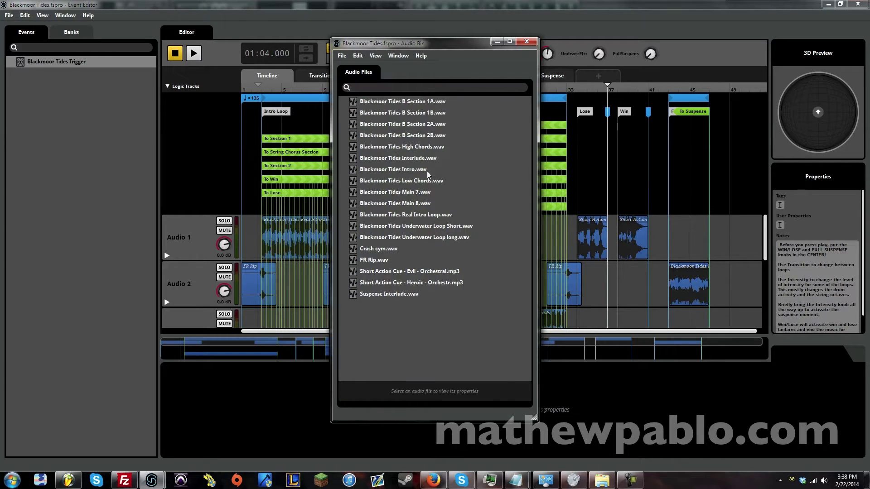
{"action": "left_click", "coordinate": [427, 170]}
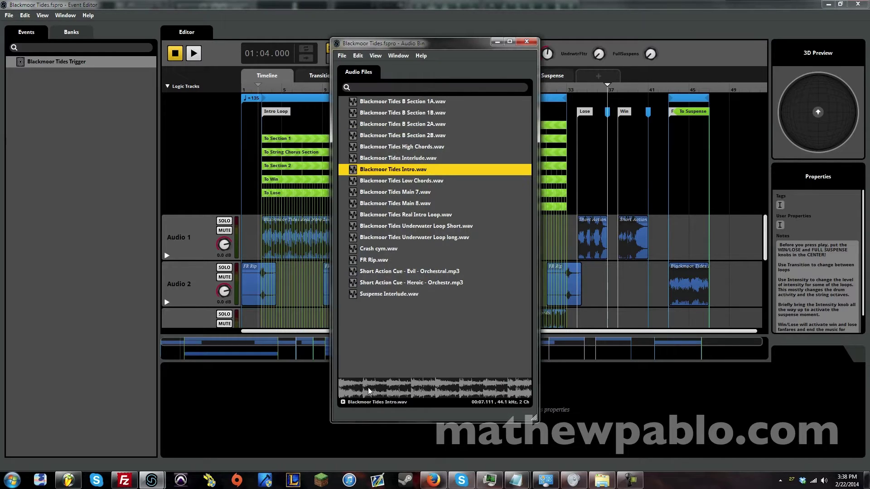
{"action": "left_click", "coordinate": [342, 402]}
{"action": "left_click_drag", "start_coordinate": [400, 45], "coordinate": [539, 64]}
{"action": "left_click", "coordinate": [536, 166]}
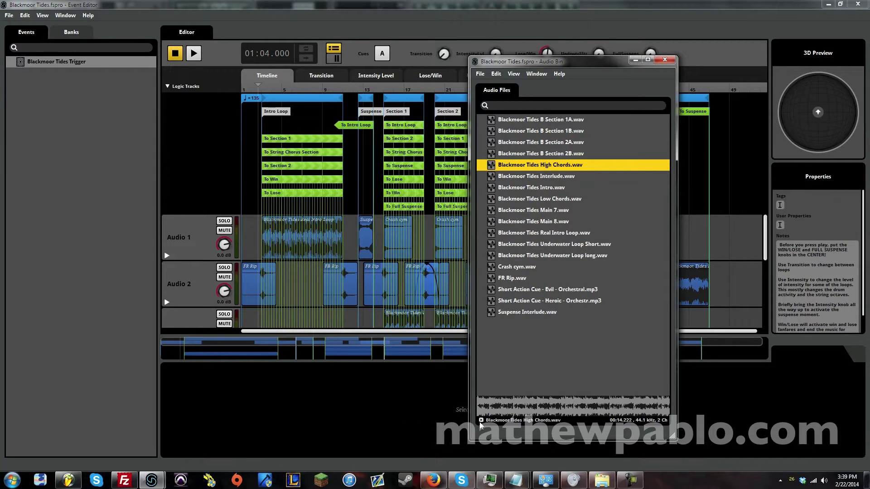
{"action": "left_click", "coordinate": [481, 421]}
- Preview the transition sounds FR Rip.wav and Crash cym.wav in the audio bin
{"action": "left_click", "coordinate": [509, 278]}
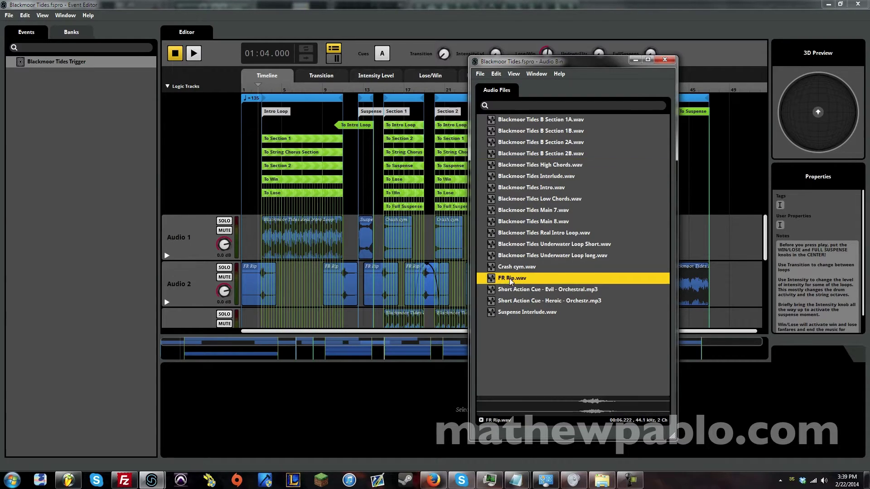
{"action": "left_click", "coordinate": [481, 420]}
{"action": "key", "text": "Up"}
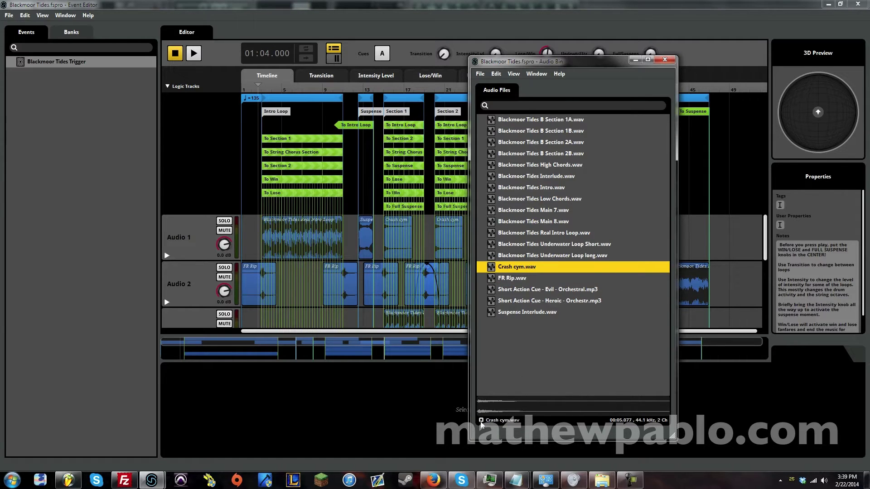
{"action": "left_click", "coordinate": [481, 420]}
- Look through the main and section loops, preview Blackmoor Tides B Section 1A.wav and 1B.wav, and close the audio bin
{"action": "left_click", "coordinate": [551, 209]}
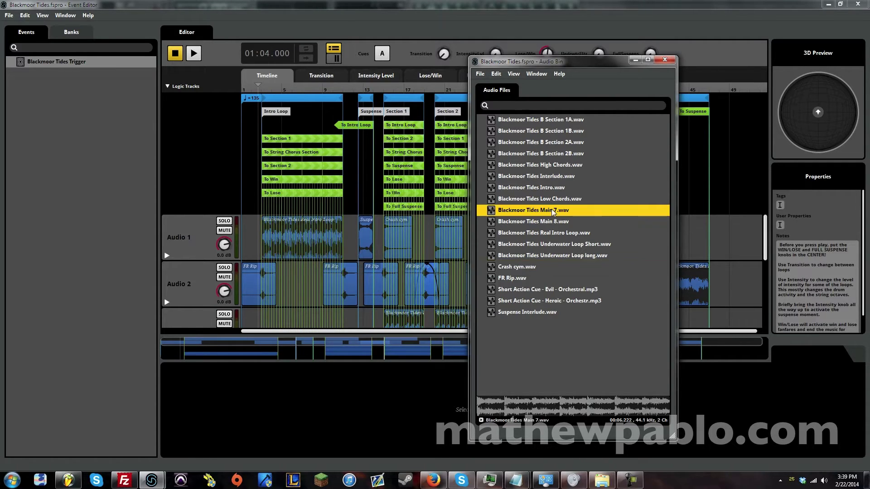
{"action": "left_click", "coordinate": [526, 233]}
{"action": "left_click", "coordinate": [523, 142]}
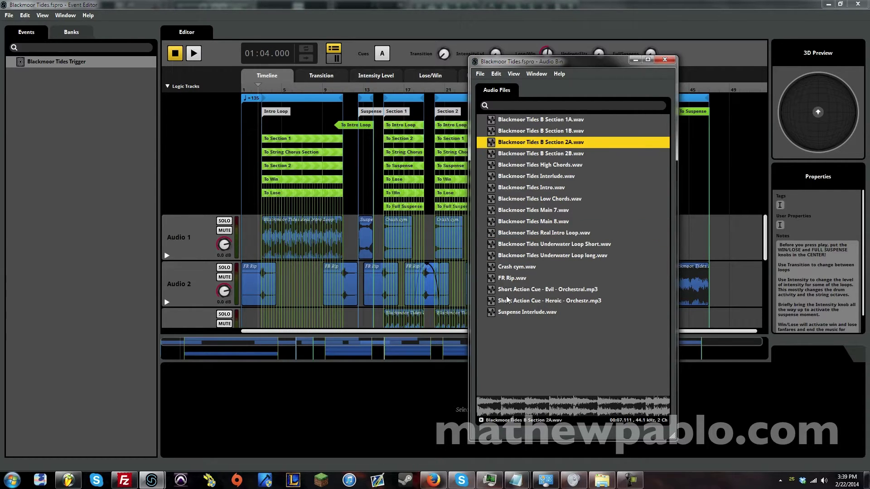
{"action": "left_click", "coordinate": [536, 122]}
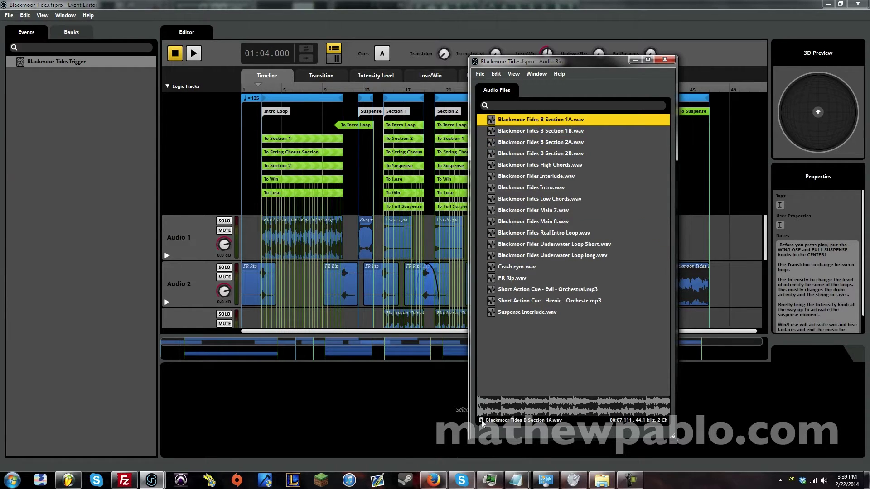
{"action": "left_click", "coordinate": [541, 131]}
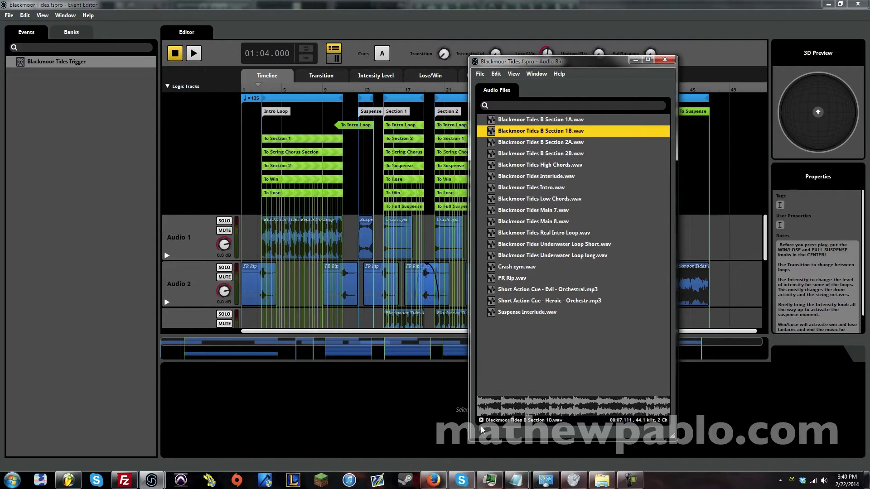
{"action": "left_click", "coordinate": [482, 420]}
{"action": "left_click", "coordinate": [665, 60]}
- Audition the Intro Loop on the timeline from just before its start and again from just before its end
{"action": "left_click", "coordinate": [257, 90]}
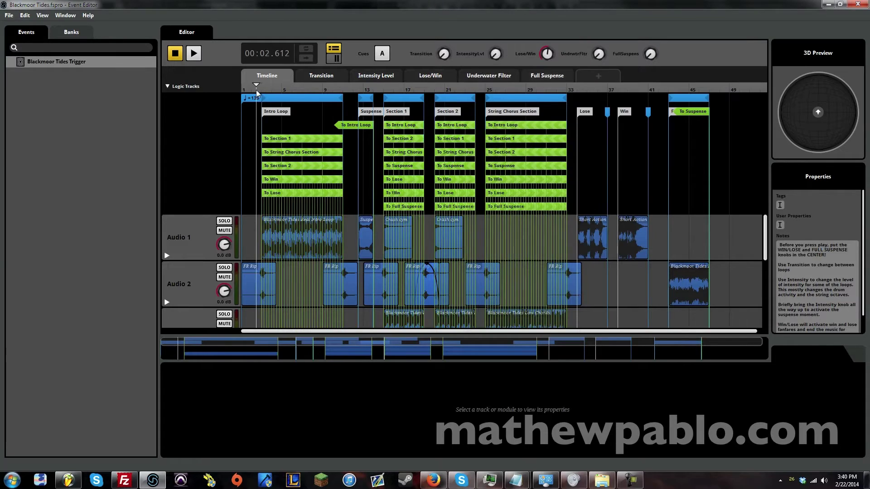
{"action": "left_click", "coordinate": [193, 53]}
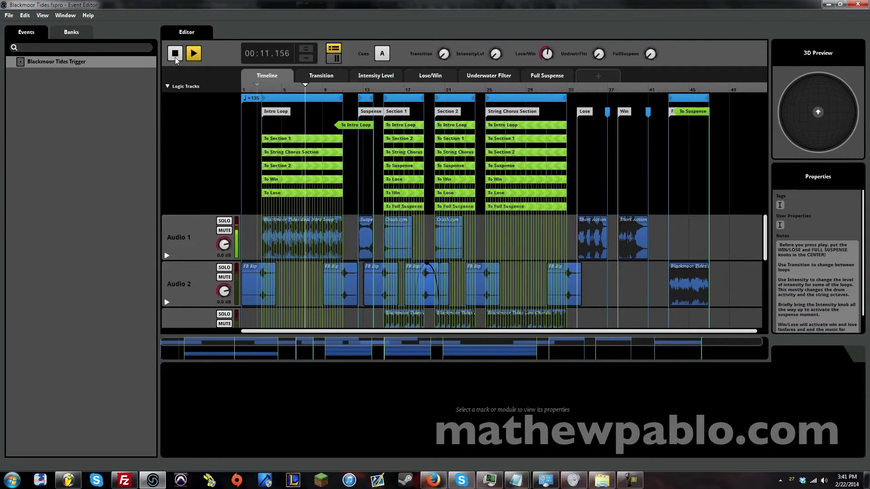
{"action": "left_click", "coordinate": [175, 56]}
{"action": "left_click", "coordinate": [332, 89]}
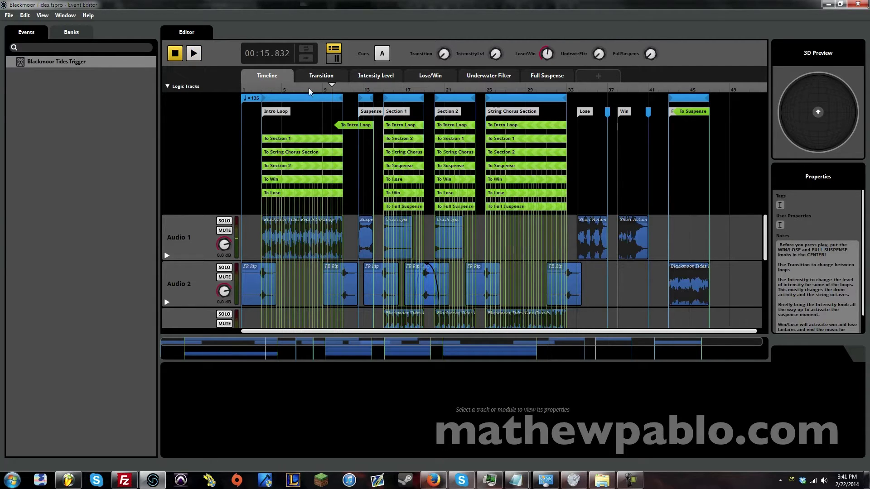
{"action": "left_click", "coordinate": [194, 50]}
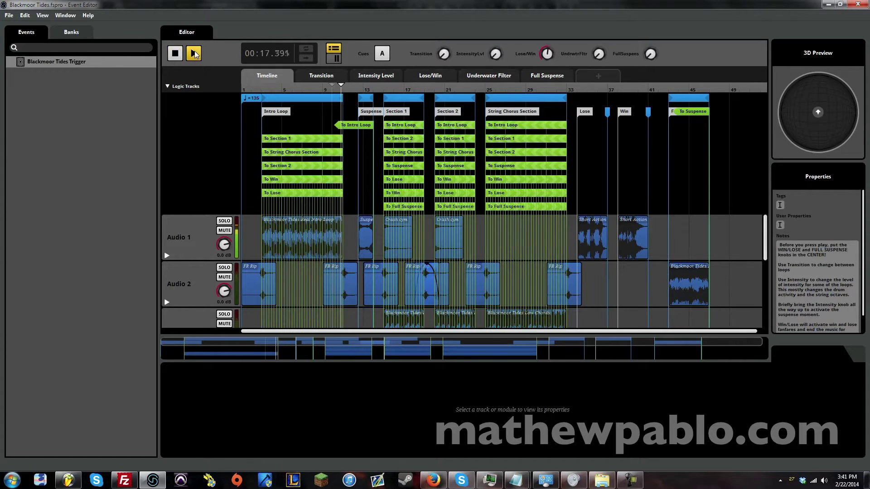
{"action": "left_click", "coordinate": [176, 56]}
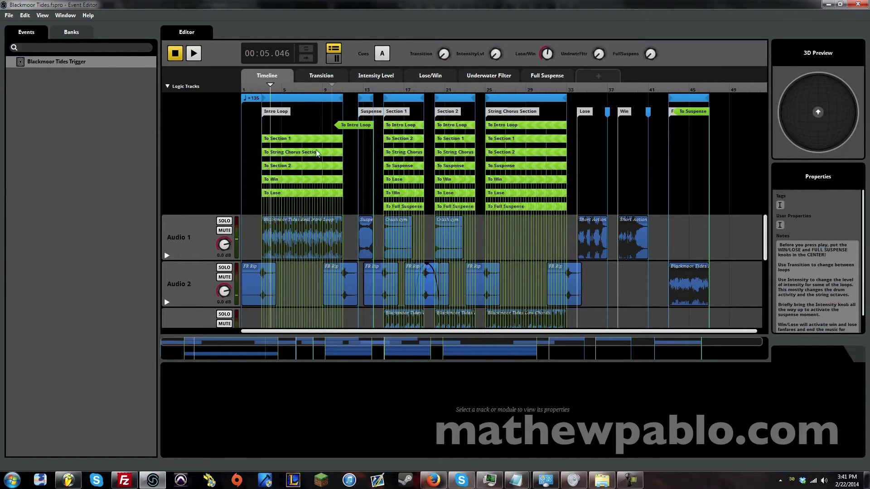
- Zoom the timeline to the middle sections, play the event, and raise the Transition parameter to trigger the jump to Section 1
{"action": "mouse_move", "coordinate": [444, 55]}
{"action": "left_mouse_down"}
{"action": "mouse_move", "coordinate": [444, 36]}
{"action": "mouse_move", "coordinate": [445, 56]}
{"action": "left_mouse_up"}
{"action": "left_click_drag", "start_coordinate": [763, 342], "coordinate": [651, 344]}
{"action": "left_click_drag", "start_coordinate": [442, 344], "coordinate": [476, 341]}
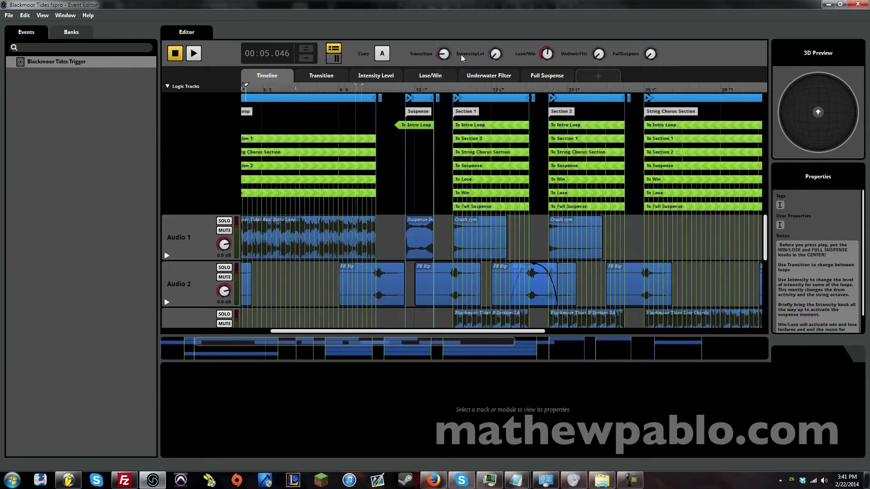
{"action": "left_click_drag", "start_coordinate": [443, 54], "coordinate": [444, 59]}
{"action": "left_click", "coordinate": [194, 53]}
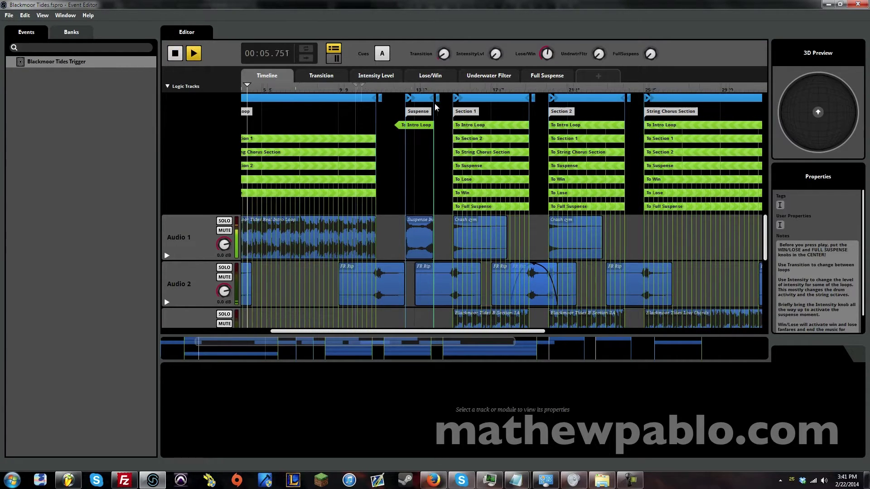
{"action": "left_click_drag", "start_coordinate": [444, 54], "coordinate": [435, 45]}
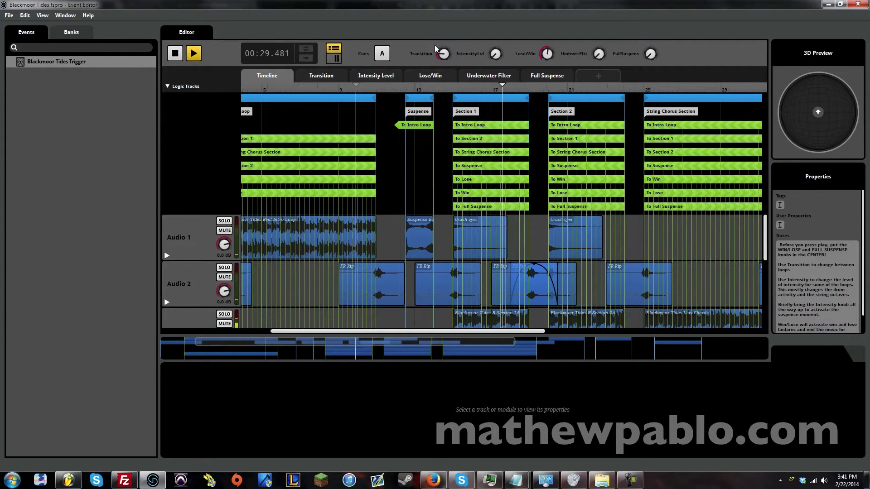
- Lower the event editor's volume to 22 in the system volume mixer while Section 1 keeps playing
{"action": "left_click", "coordinate": [824, 480]}
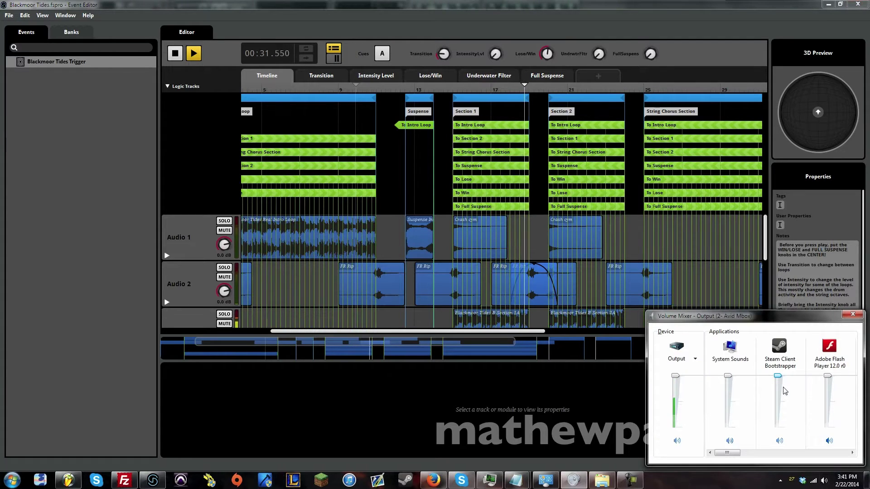
{"action": "left_click_drag", "start_coordinate": [731, 455], "coordinate": [838, 453]}
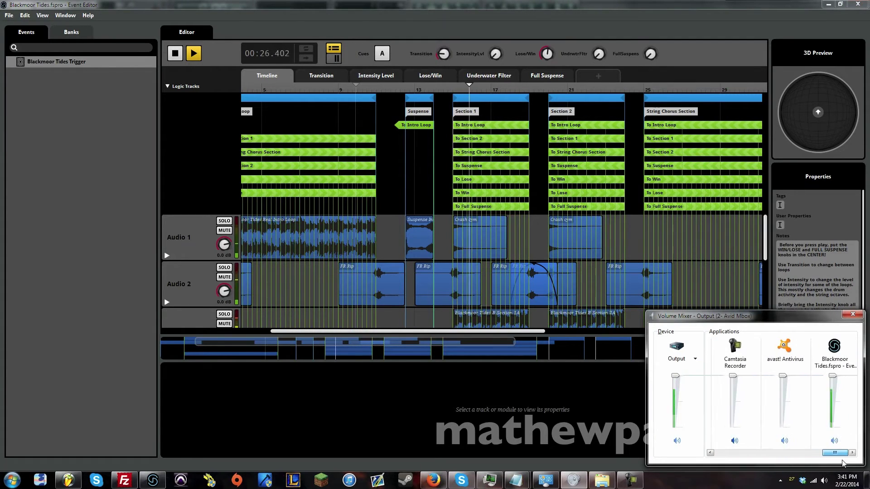
{"action": "left_click_drag", "start_coordinate": [827, 376], "coordinate": [826, 416]}
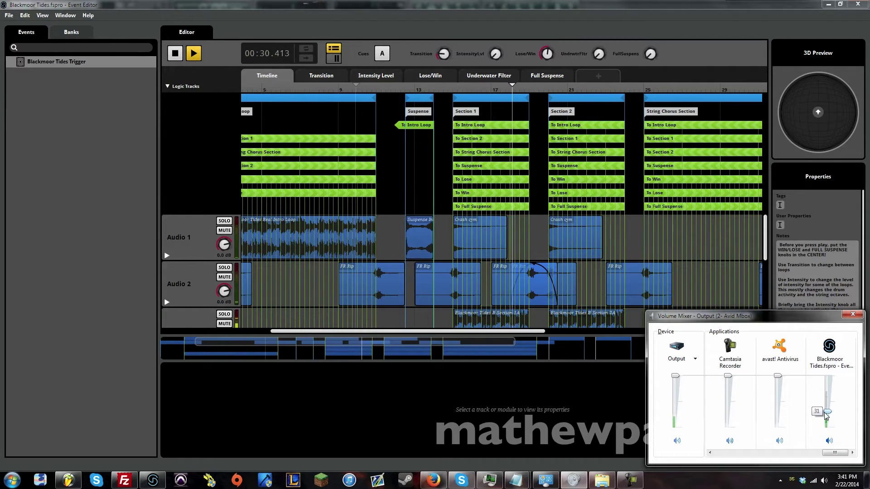
{"action": "left_click_drag", "start_coordinate": [824, 413], "coordinate": [832, 421]}
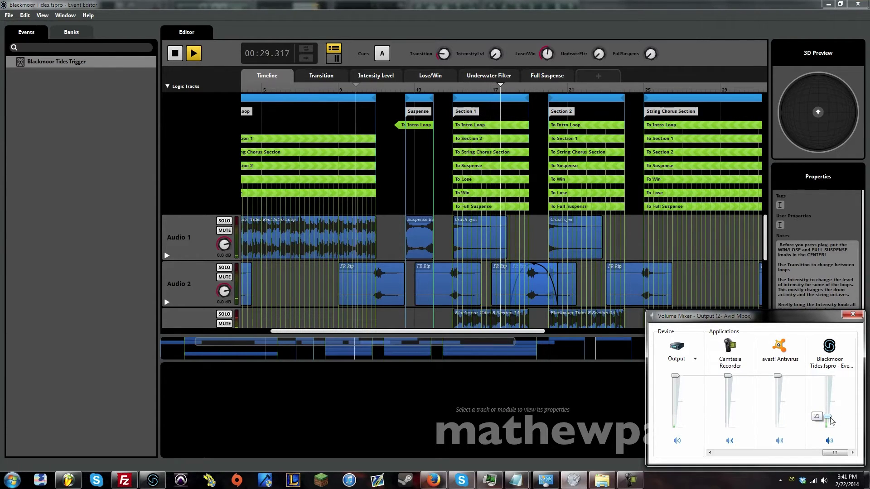
{"action": "left_click_drag", "start_coordinate": [832, 420], "coordinate": [831, 420]}
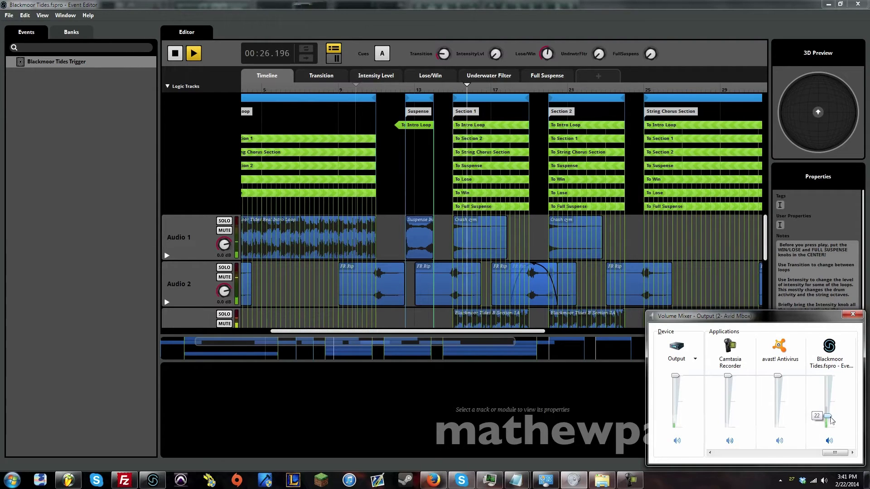
- Raise the event editor's mixer volume back to nearly full and return to the event timeline
{"action": "key", "text": "alt+Tab"}
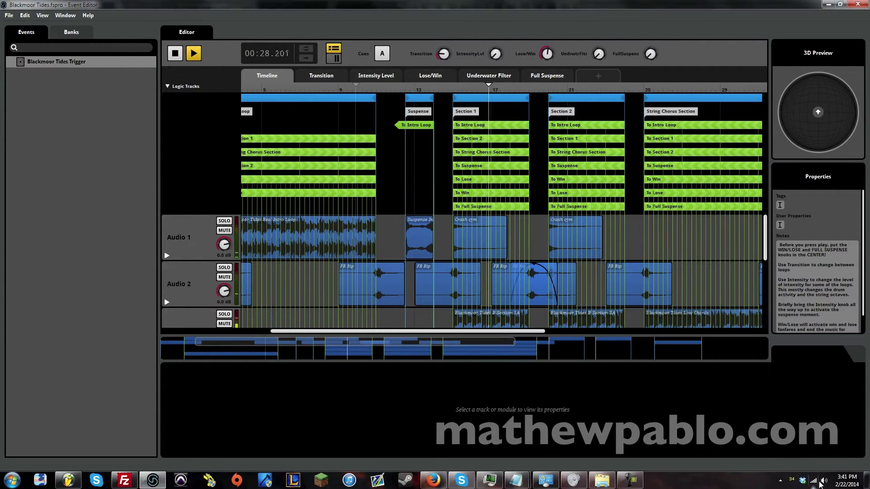
{"action": "key", "text": "alt+Tab"}
{"action": "left_click_drag", "start_coordinate": [830, 419], "coordinate": [826, 385]}
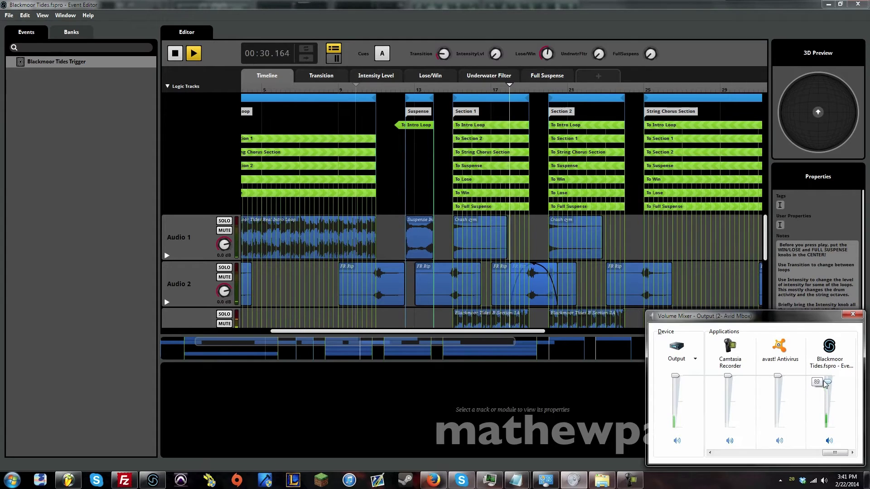
{"action": "key", "text": "alt+Tab"}
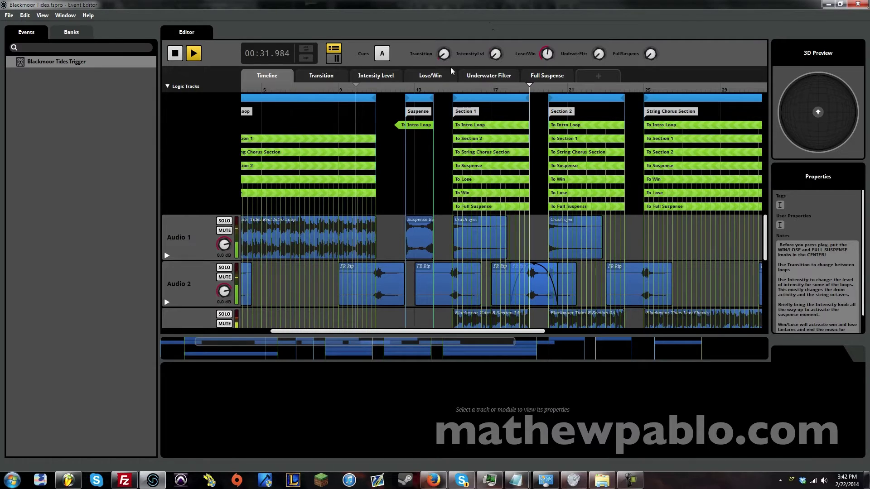
- Show the timeline from its start and lower the event editor's mixer volume to about a third during Section 2
{"action": "left_click_drag", "start_coordinate": [455, 347], "coordinate": [403, 341]}
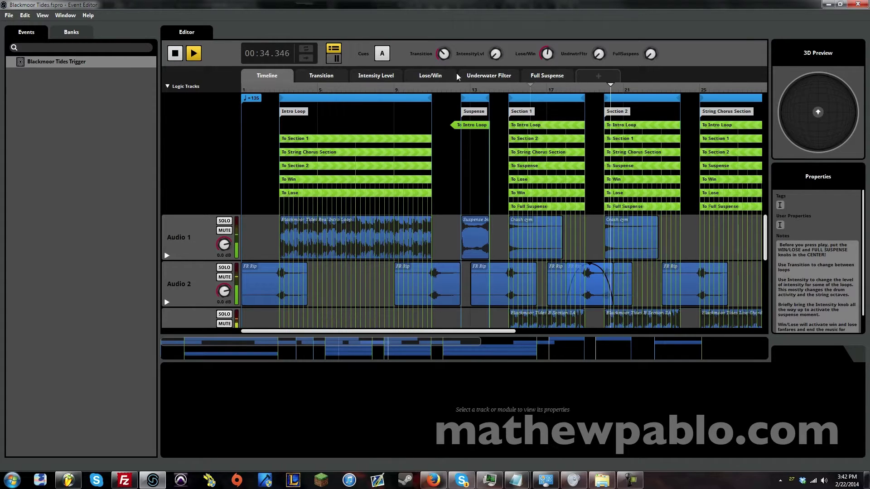
{"action": "left_click", "coordinate": [823, 483]}
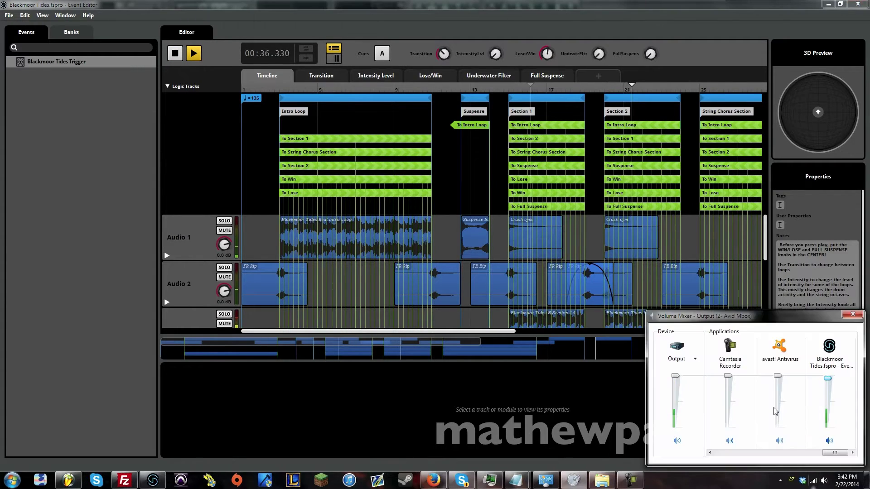
{"action": "left_click_drag", "start_coordinate": [827, 379], "coordinate": [829, 392]}
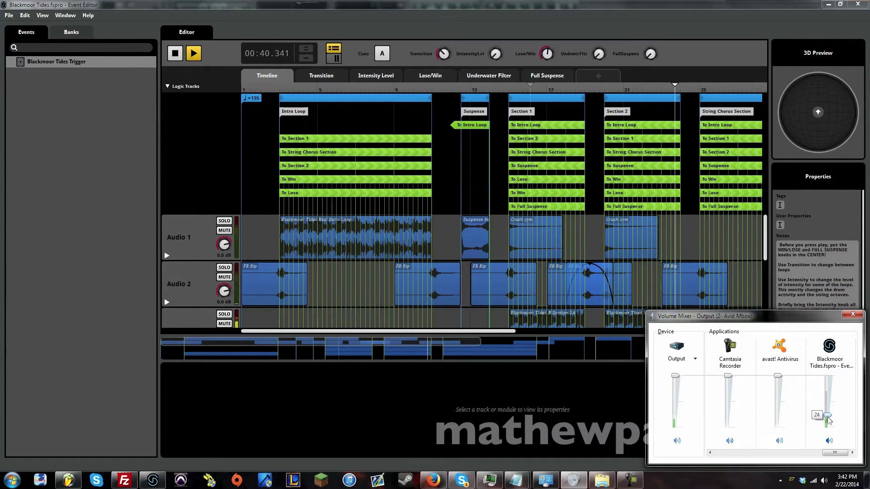
{"action": "left_click_drag", "start_coordinate": [827, 417], "coordinate": [828, 413]}
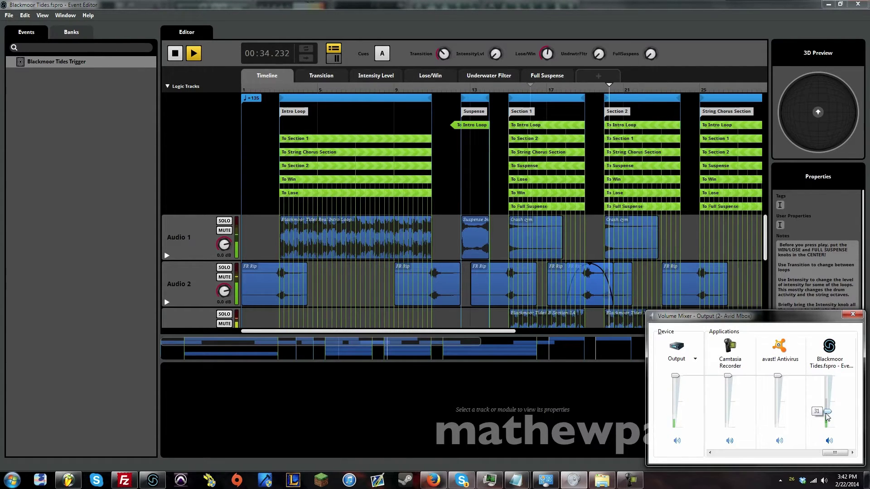
- Raise the IntensityLvl parameter to its maximum and turn the event editor's mixer volume back up
{"action": "left_click", "coordinate": [496, 58]}
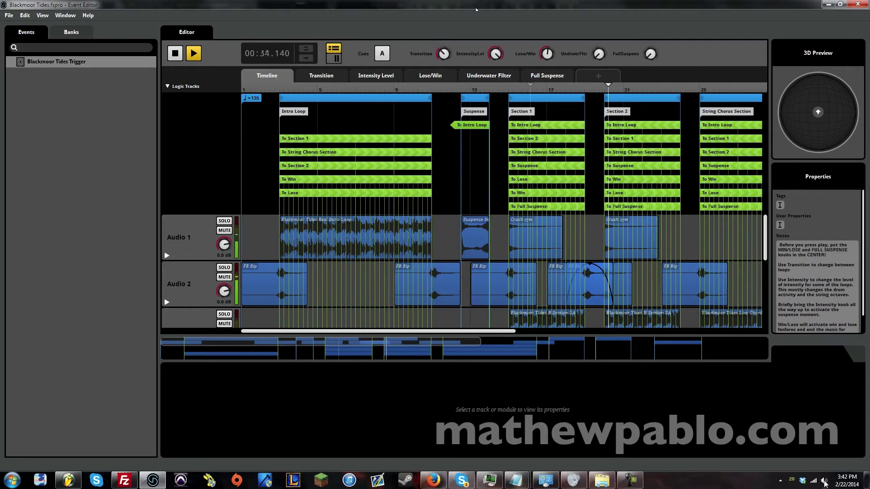
{"action": "left_click", "coordinate": [573, 481]}
{"action": "left_click_drag", "start_coordinate": [828, 412], "coordinate": [828, 386]}
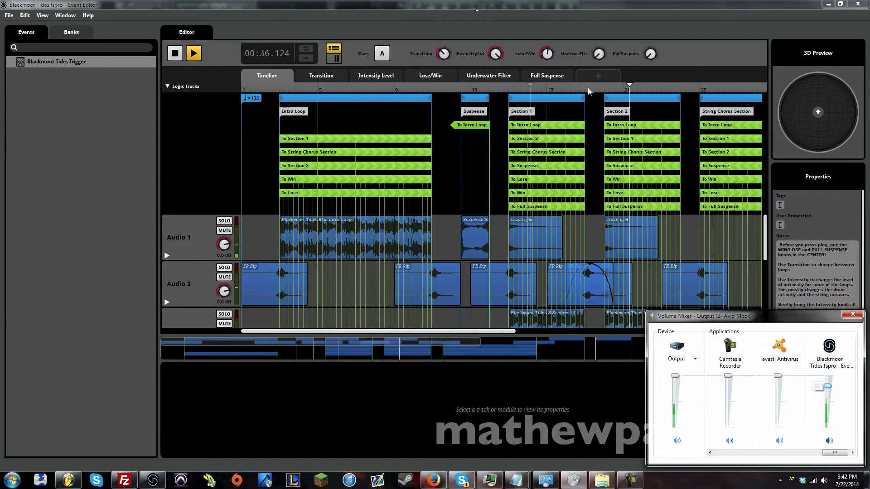
- Lower the IntensityLvl parameter to around its middle and raise it to maximum again to compare the layers
{"action": "left_click", "coordinate": [493, 58]}
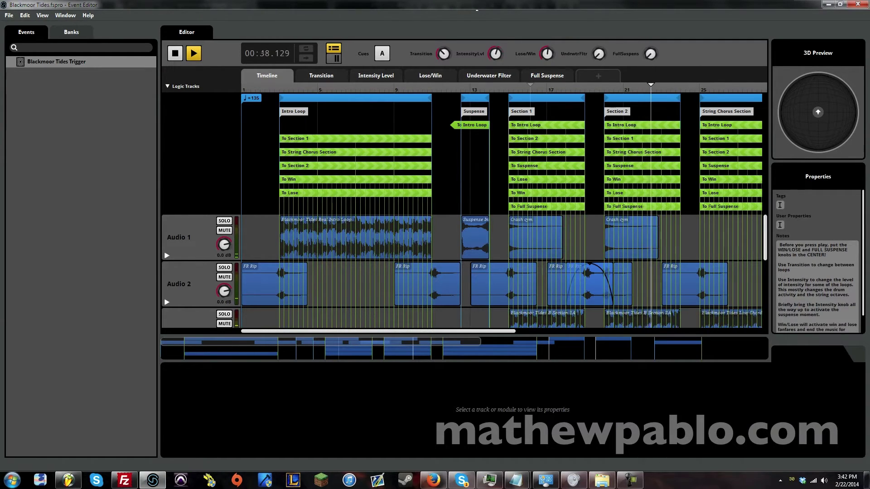
{"action": "left_click_drag", "start_coordinate": [495, 54], "coordinate": [495, 18]}
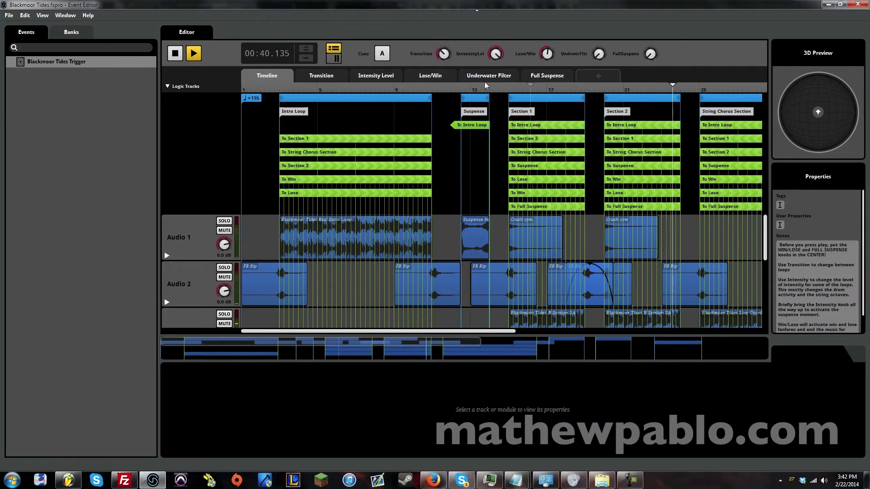
- Lower the event editor's mixer volume to about a fifth and widen the timeline view to include every section through Full Suspense
{"action": "left_click", "coordinate": [824, 484]}
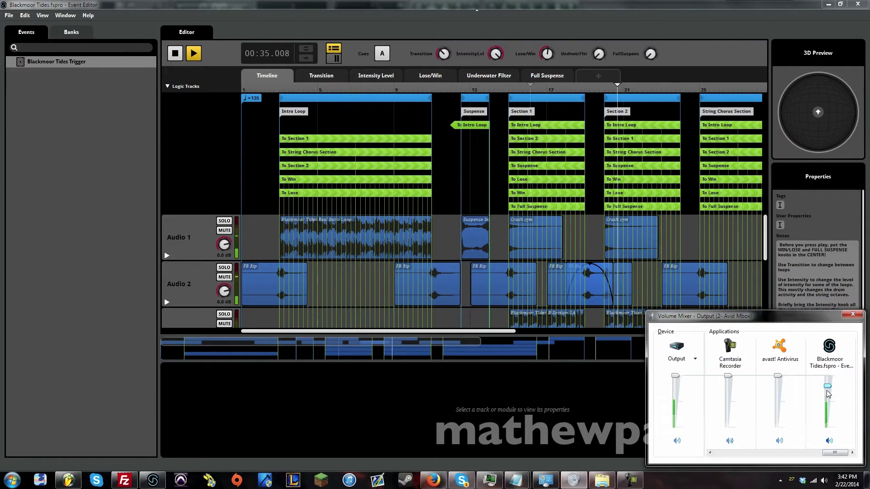
{"action": "left_click_drag", "start_coordinate": [828, 386], "coordinate": [828, 416]}
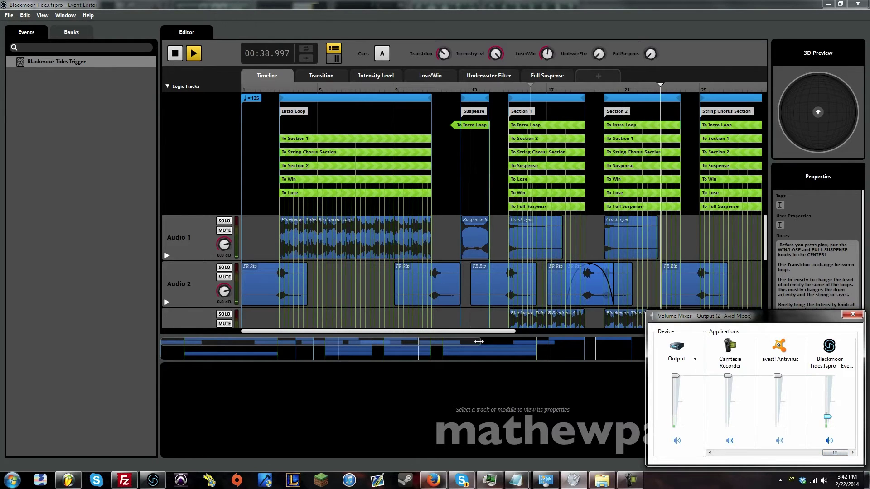
{"action": "left_click_drag", "start_coordinate": [479, 342], "coordinate": [749, 345]}
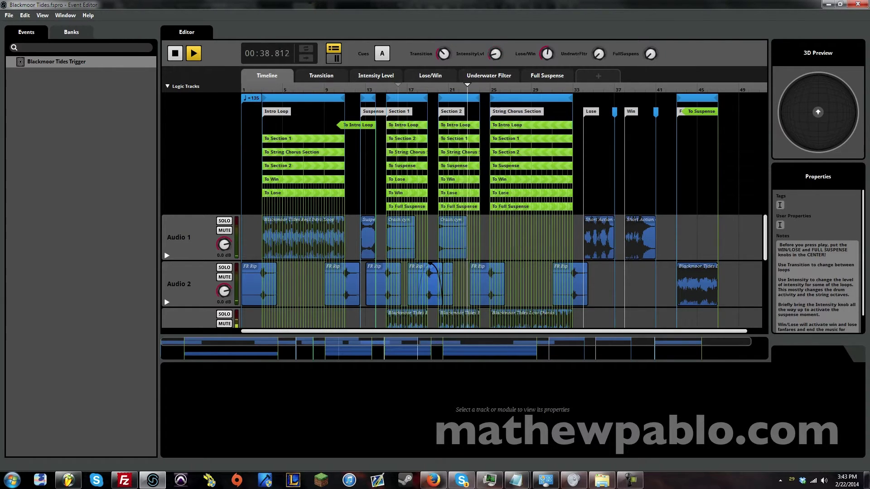
- Raise the Transition parameter to switch playback to the String Chorus Section and bring the event editor's mixer volume up to nearly full
{"action": "left_click", "coordinate": [826, 484]}
{"action": "left_click_drag", "start_coordinate": [827, 420], "coordinate": [827, 402]}
{"action": "left_click_drag", "start_coordinate": [443, 55], "coordinate": [443, 48]}
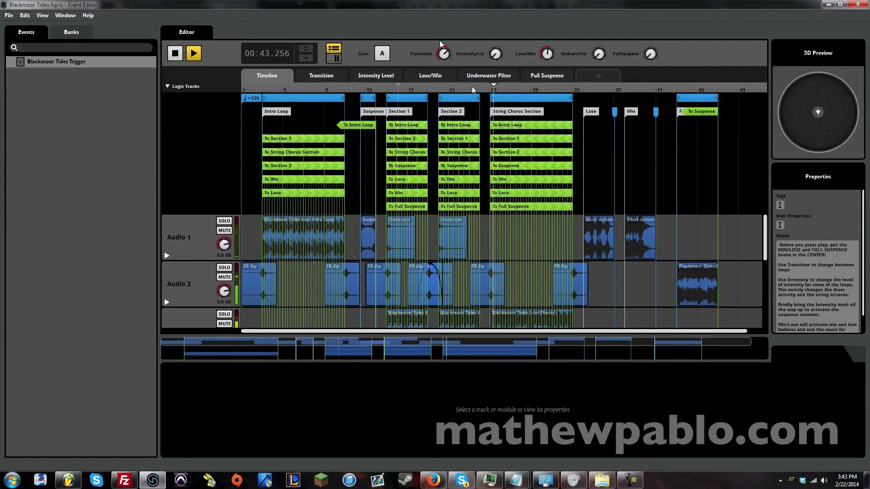
{"action": "left_click", "coordinate": [573, 480]}
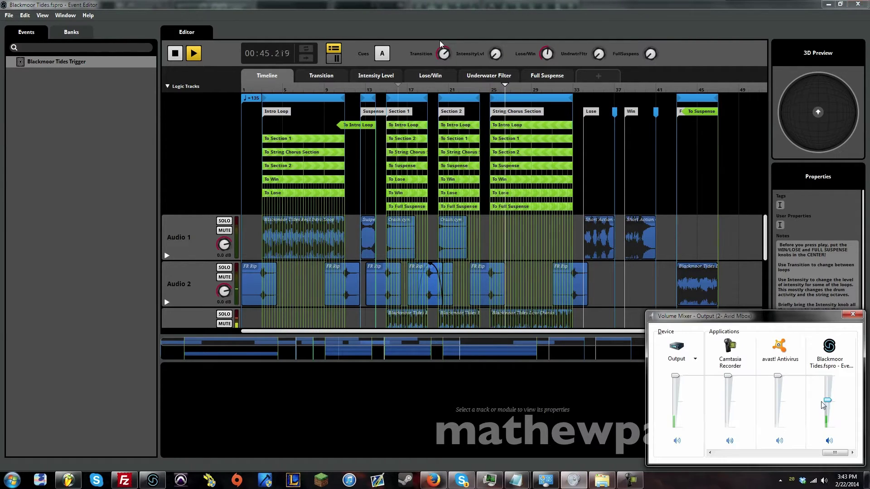
{"action": "left_click_drag", "start_coordinate": [826, 402], "coordinate": [825, 380]}
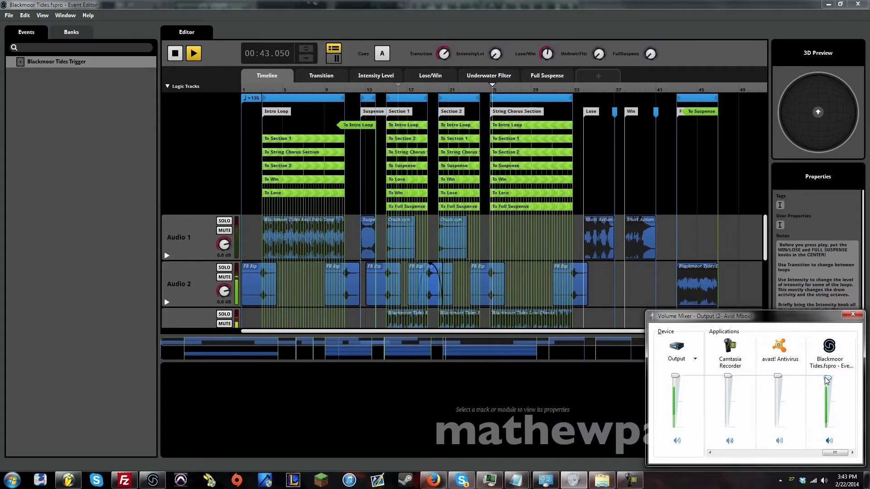
- Dip the event editor's mixer volume to 26 and restore it to 94, raising the IntensityLvl parameter to maximum during the String Chorus Section
{"action": "left_click_drag", "start_coordinate": [823, 377], "coordinate": [825, 419]}
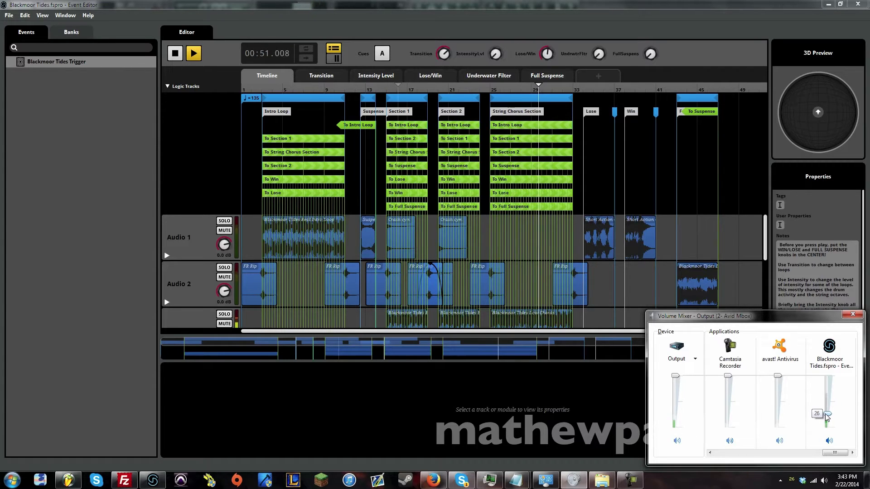
{"action": "left_click_drag", "start_coordinate": [825, 417], "coordinate": [826, 379]}
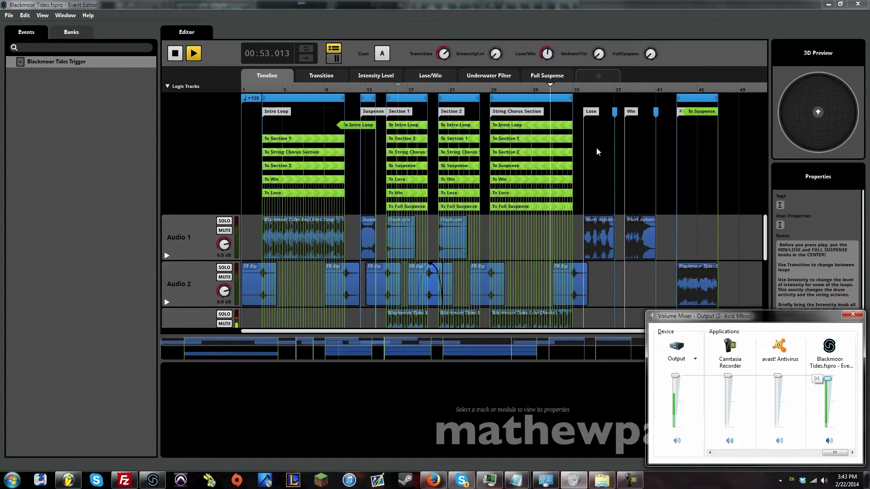
{"action": "left_click_drag", "start_coordinate": [496, 58], "coordinate": [495, 49]}
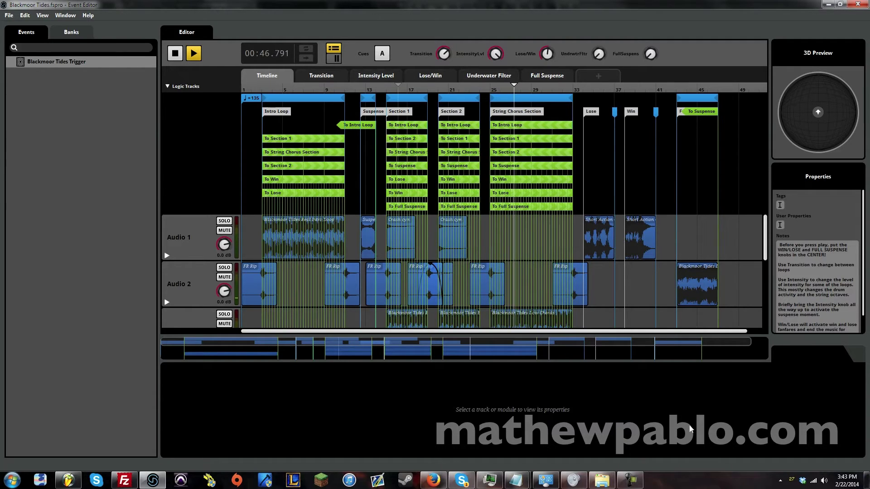
- Lower the event editor's mixer volume to about 40 percent and reduce the Transition parameter to return playback to Section 2
{"action": "left_click", "coordinate": [823, 480]}
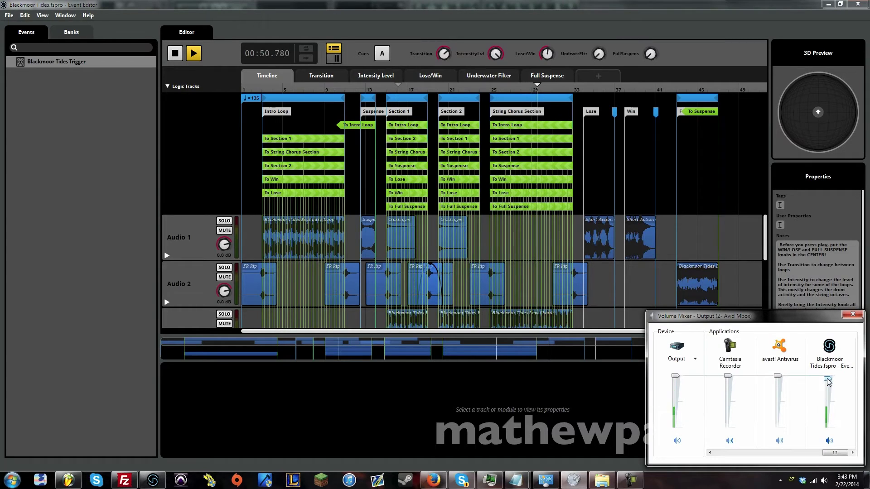
{"action": "left_click_drag", "start_coordinate": [827, 381], "coordinate": [827, 408]}
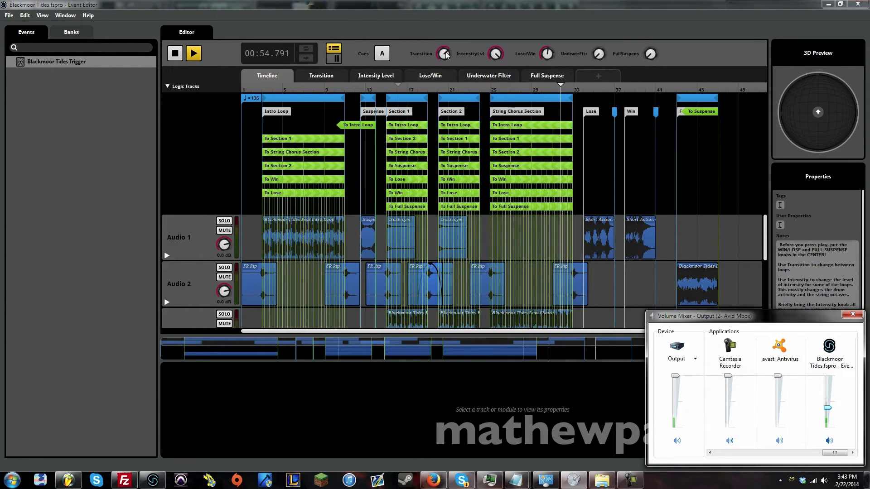
{"action": "left_click_drag", "start_coordinate": [445, 51], "coordinate": [441, 90]}
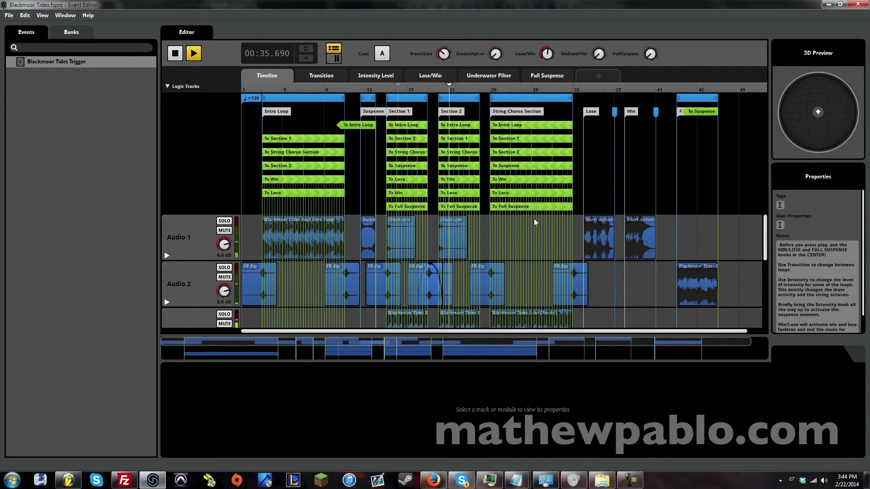
- Drop the event editor's mixer volume to 14 and bring it back to nearly full during Section 2
{"action": "left_click", "coordinate": [573, 480]}
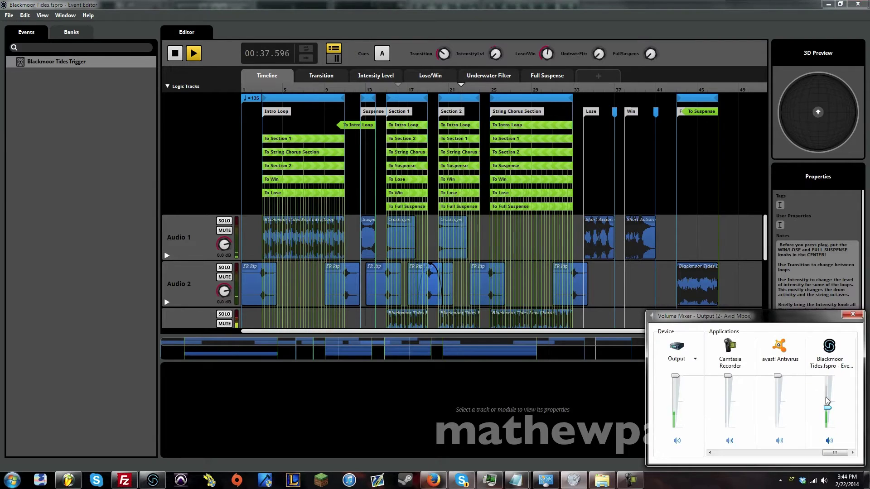
{"action": "left_click_drag", "start_coordinate": [827, 406], "coordinate": [827, 420]}
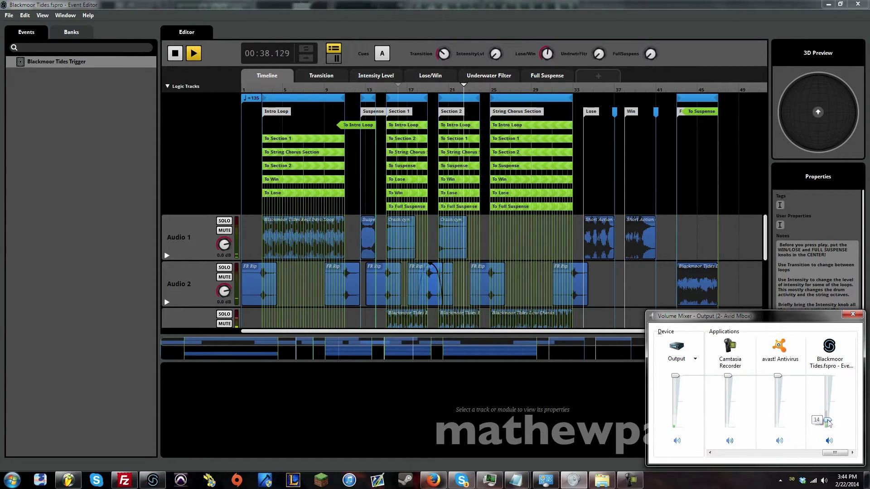
{"action": "left_click_drag", "start_coordinate": [827, 422], "coordinate": [823, 381]}
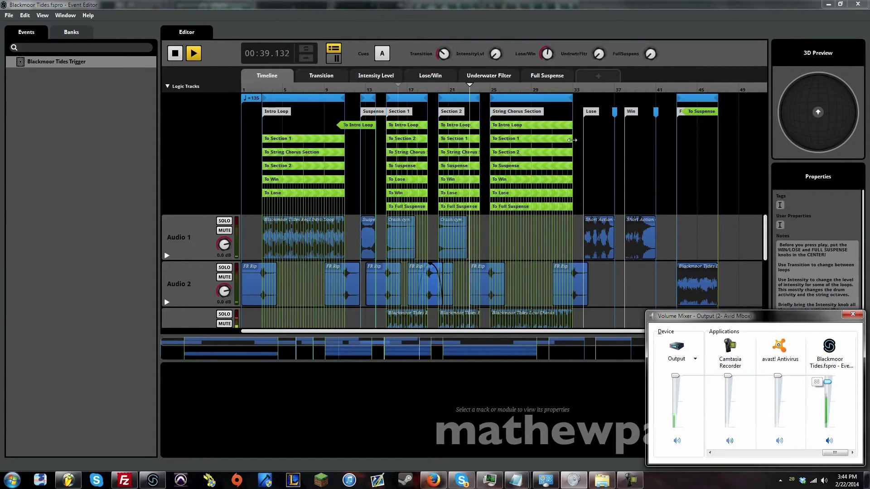
- Trigger the Lose fanfare with the Lose/Win parameter and stop playback at its end
{"action": "left_click", "coordinate": [545, 54]}
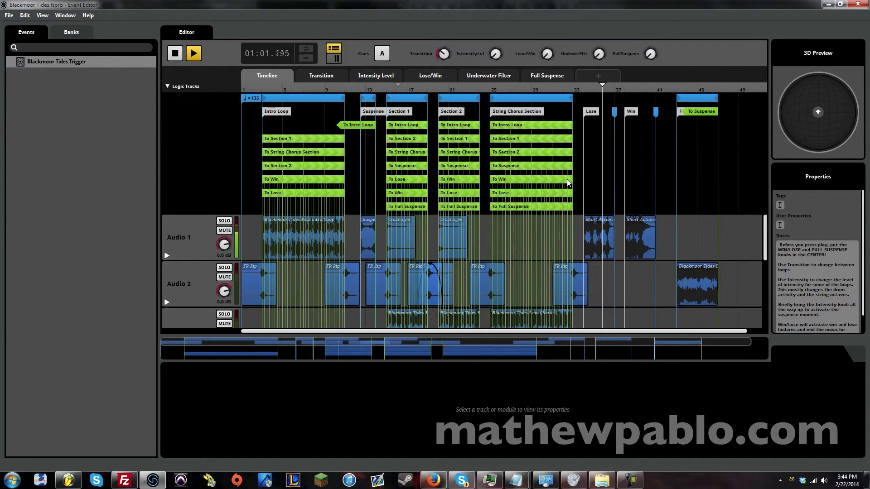
{"action": "left_click", "coordinate": [173, 55]}
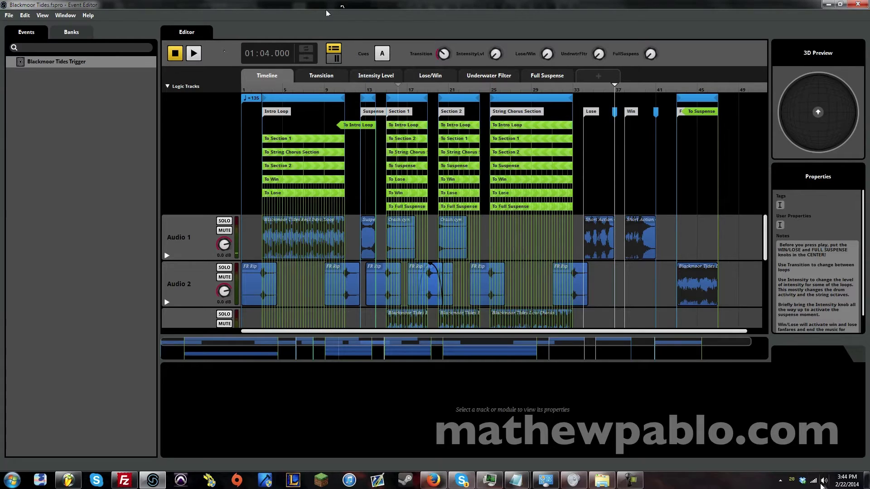
- Reduce the event editor's mixer volume slightly and return the Lose/Win parameter to its center
{"action": "left_click", "coordinate": [573, 479]}
{"action": "left_click_drag", "start_coordinate": [831, 387], "coordinate": [828, 389]}
{"action": "left_click_drag", "start_coordinate": [549, 55], "coordinate": [549, 62]}
- Start playback from within Section 1, raise the Lose/Win parameter to maximum to trigger the Win fanfare, and stop playback
{"action": "left_click", "coordinate": [455, 87]}
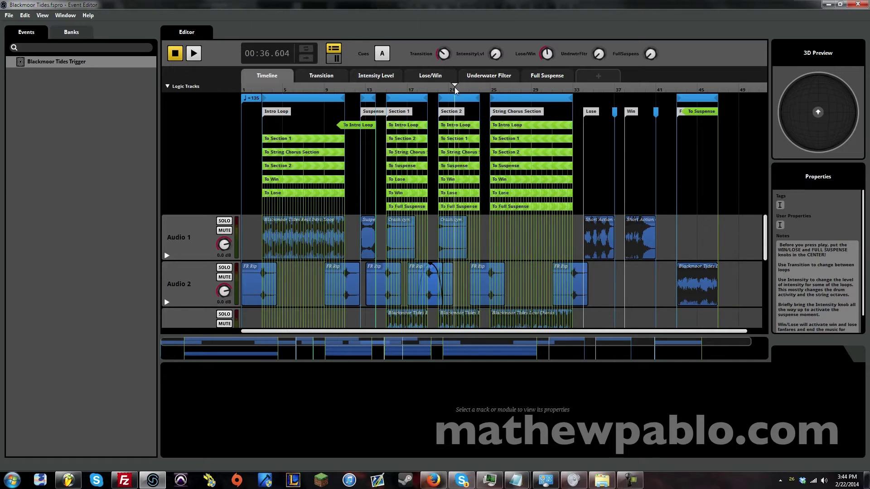
{"action": "left_click", "coordinate": [411, 88]}
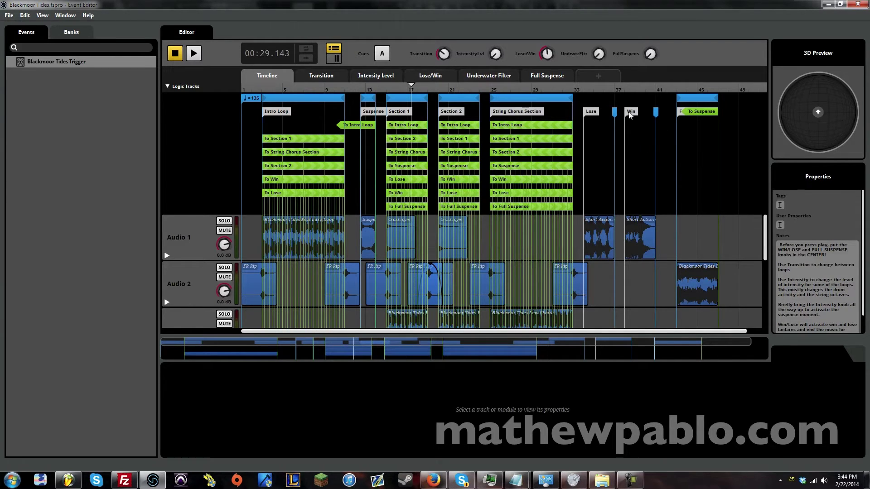
{"action": "left_click", "coordinate": [193, 53]}
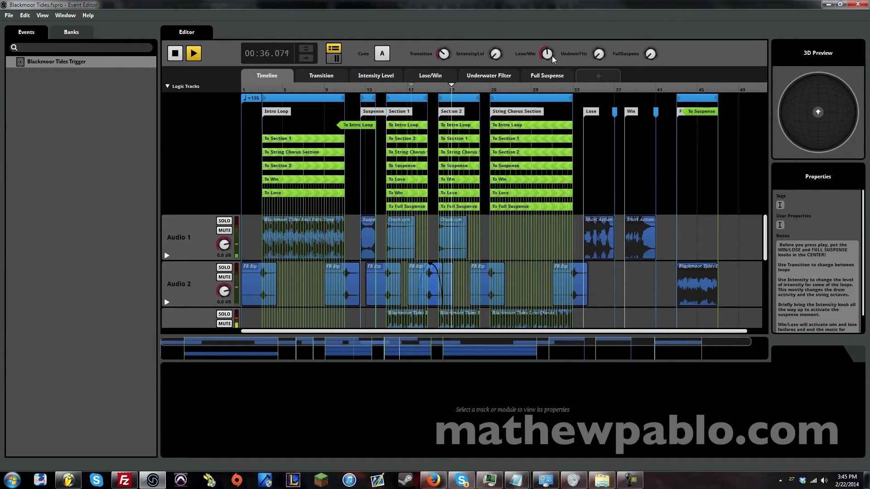
{"action": "left_click_drag", "start_coordinate": [547, 57], "coordinate": [548, 18]}
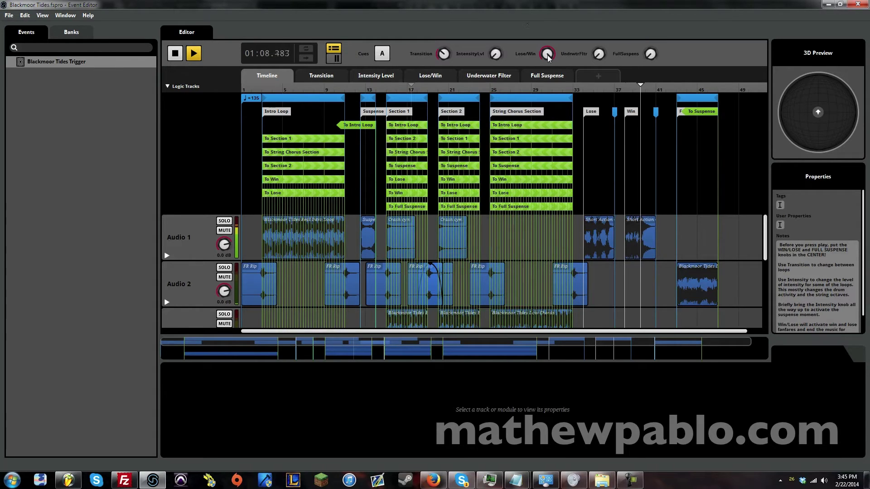
{"action": "key", "text": "space"}
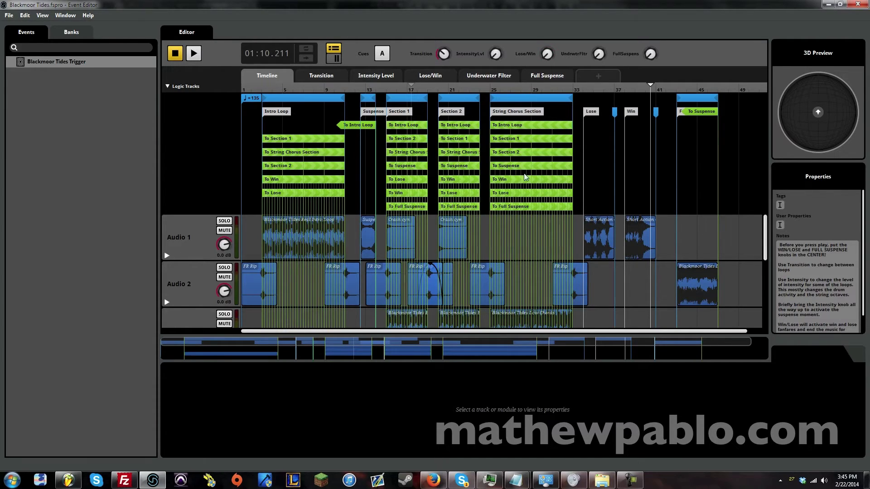
- Raise the Transition parameter to maximum and examine the Suspense section on the timeline up close and in the overview
{"action": "left_click_drag", "start_coordinate": [442, 58], "coordinate": [442, 43]}
{"action": "left_click_drag", "start_coordinate": [162, 340], "coordinate": [300, 341]}
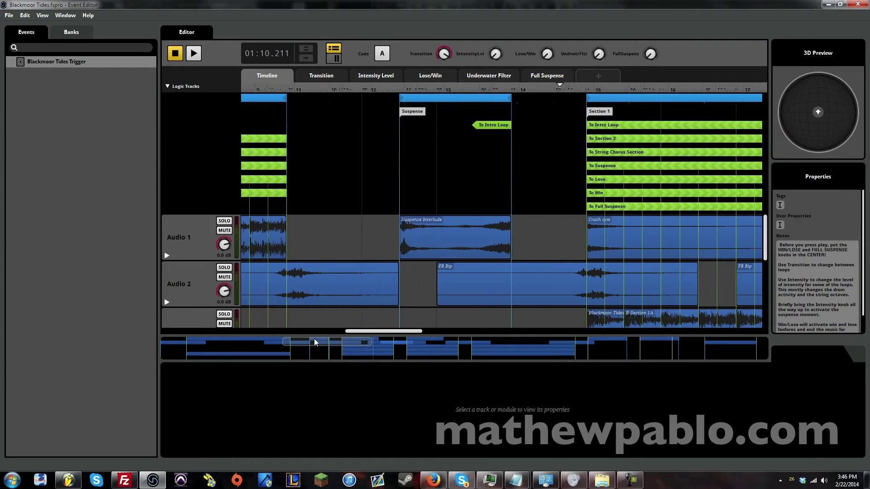
{"action": "left_click_drag", "start_coordinate": [315, 339], "coordinate": [611, 347]}
{"action": "left_click", "coordinate": [290, 342]}
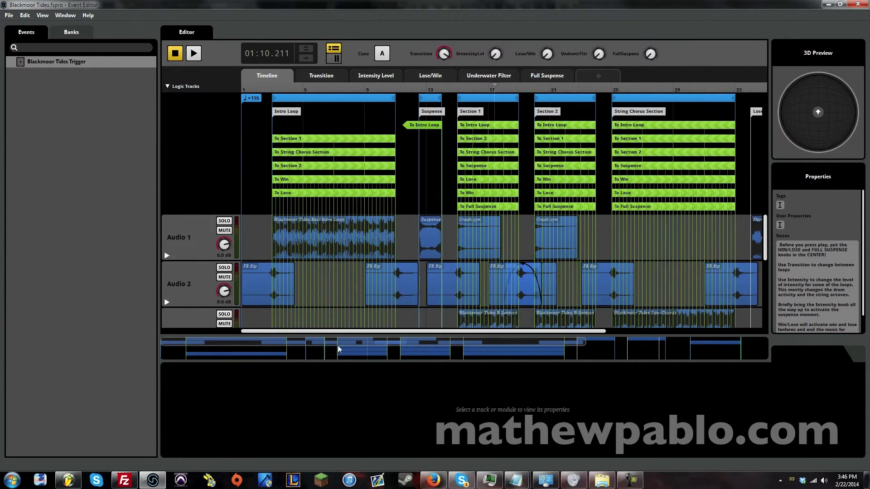
{"action": "left_click_drag", "start_coordinate": [585, 349], "coordinate": [731, 350]}
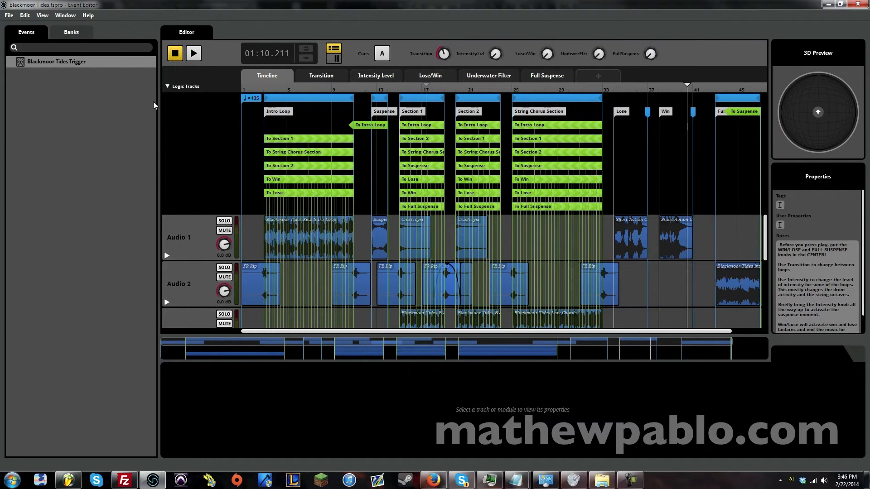
- Play Section 1 into Section 2, stop, and open the properties of Section 2's To Suspense transition region
{"action": "left_click", "coordinate": [194, 53]}
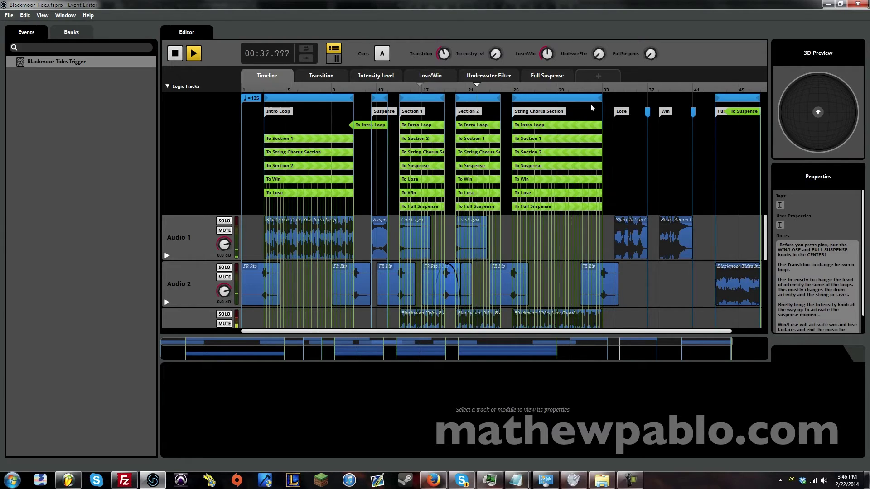
{"action": "key", "text": "space"}
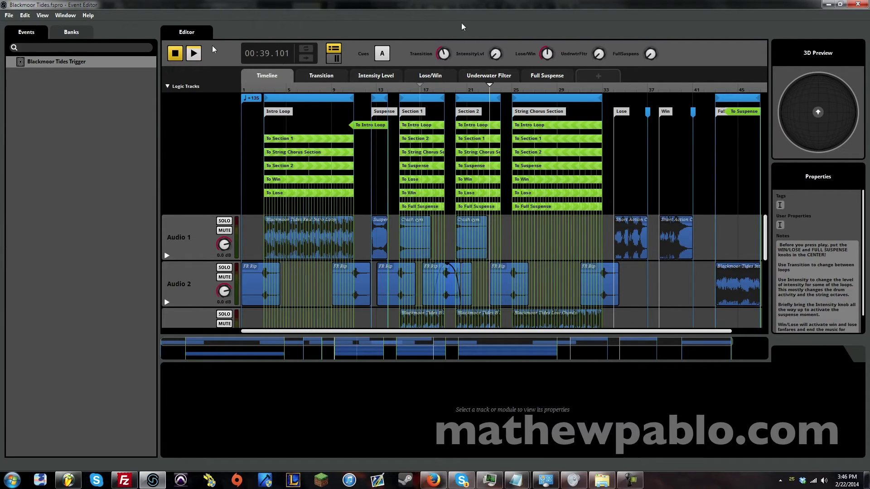
{"action": "left_click", "coordinate": [476, 165]}
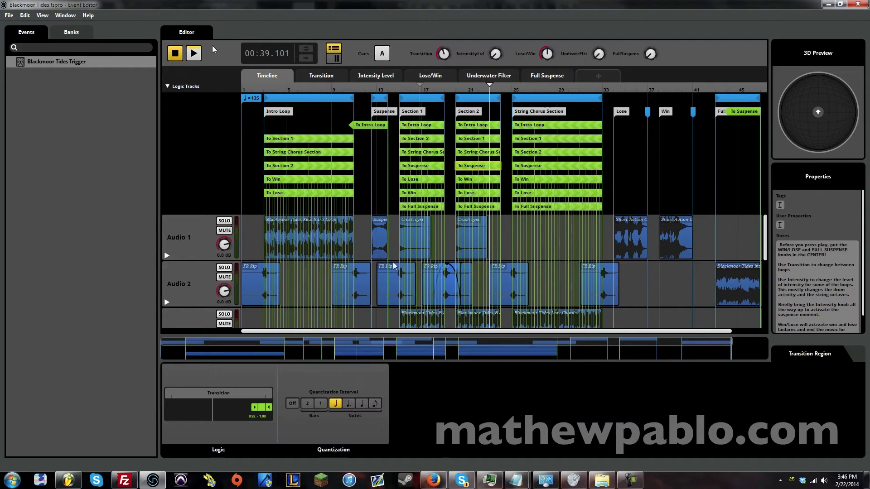
{"action": "mouse_move", "coordinate": [442, 54]}
{"action": "left_mouse_down"}
{"action": "mouse_move", "coordinate": [442, 33]}
{"action": "mouse_move", "coordinate": [442, 57]}
{"action": "left_mouse_up"}
- Play Section 2, raise the Transition parameter to maximum to trigger Suspense, and lower it to around its middle before stopping playback
{"action": "left_click", "coordinate": [193, 53]}
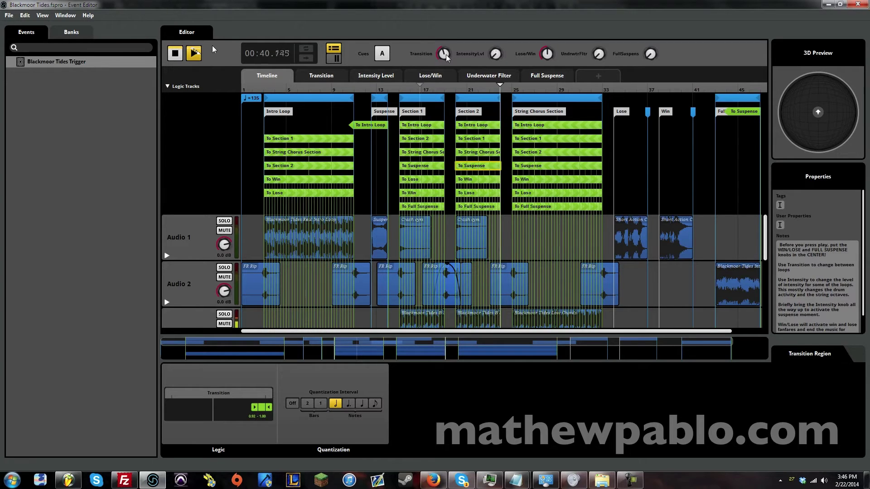
{"action": "left_click_drag", "start_coordinate": [442, 55], "coordinate": [447, 3]}
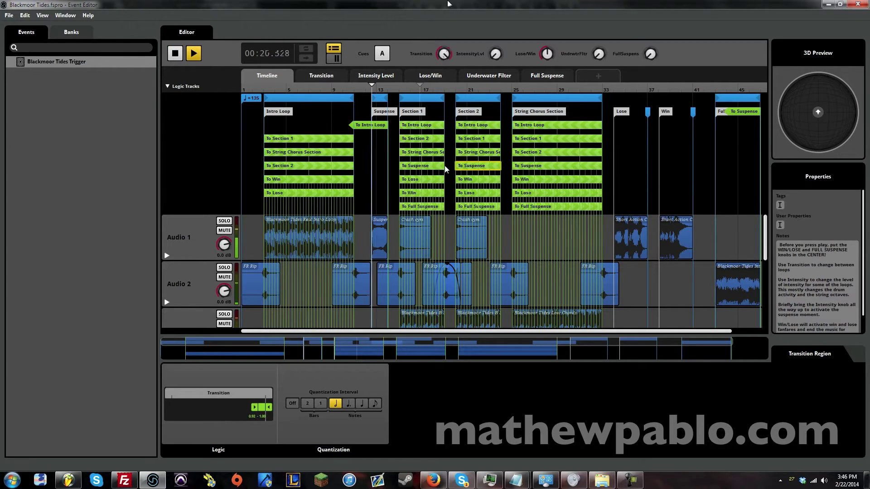
{"action": "left_click_drag", "start_coordinate": [440, 50], "coordinate": [450, 104]}
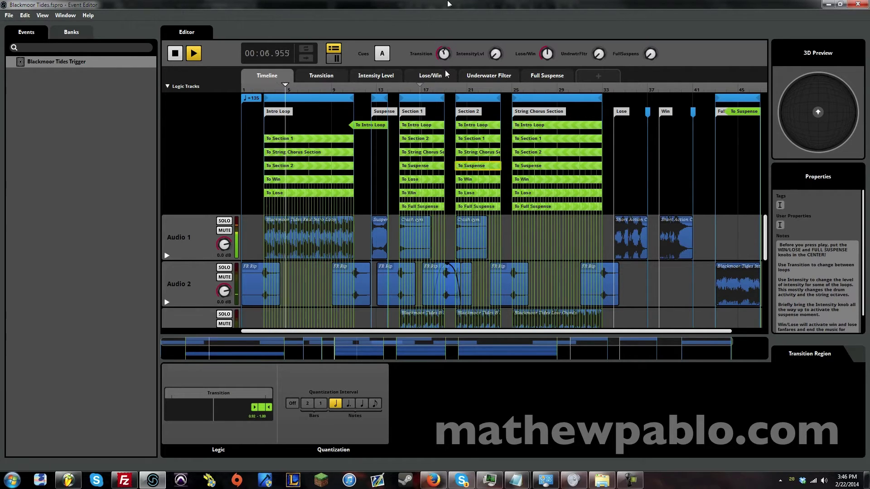
{"action": "left_click", "coordinate": [175, 53]}
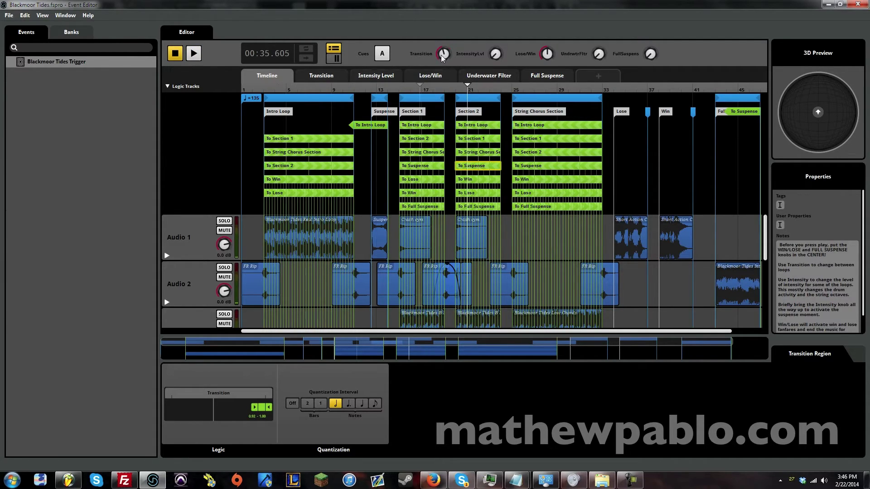
{"action": "left_click_drag", "start_coordinate": [441, 56], "coordinate": [443, 60]}
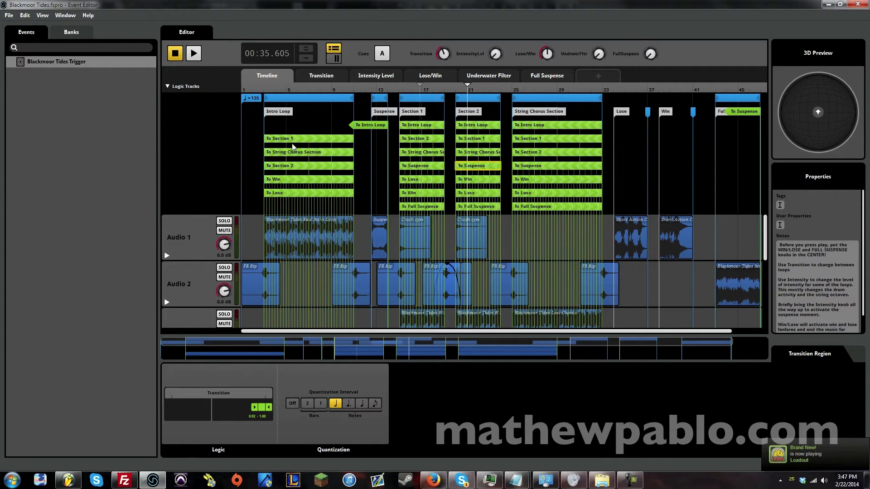
{"action": "left_click_drag", "start_coordinate": [163, 339], "coordinate": [189, 311]}
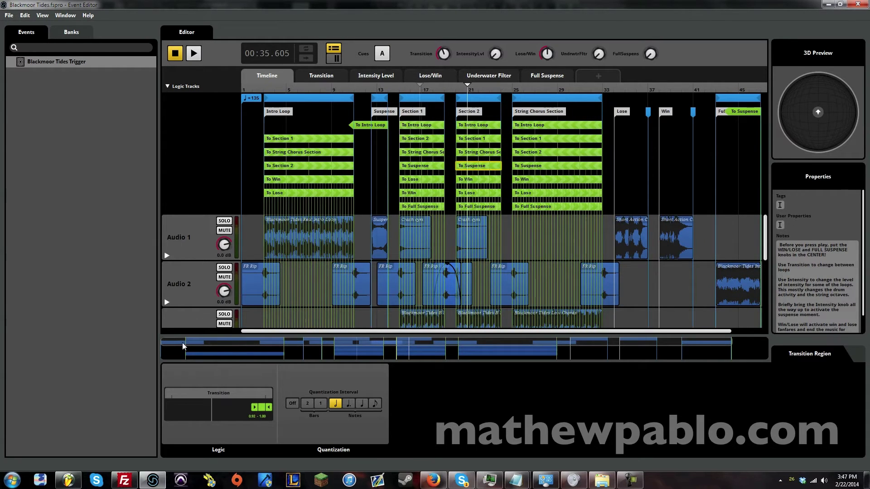
{"action": "left_click_drag", "start_coordinate": [694, 344], "coordinate": [728, 336]}
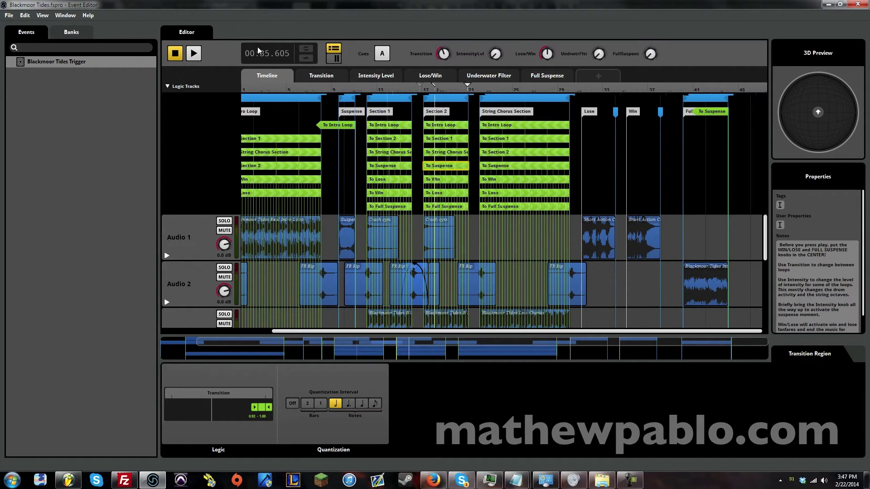
- Play Section 2, trigger Suspense with Transition at maximum, lower it to minimum for the Intro Loop, stop, and re-centre Transition
{"action": "left_click", "coordinate": [196, 53]}
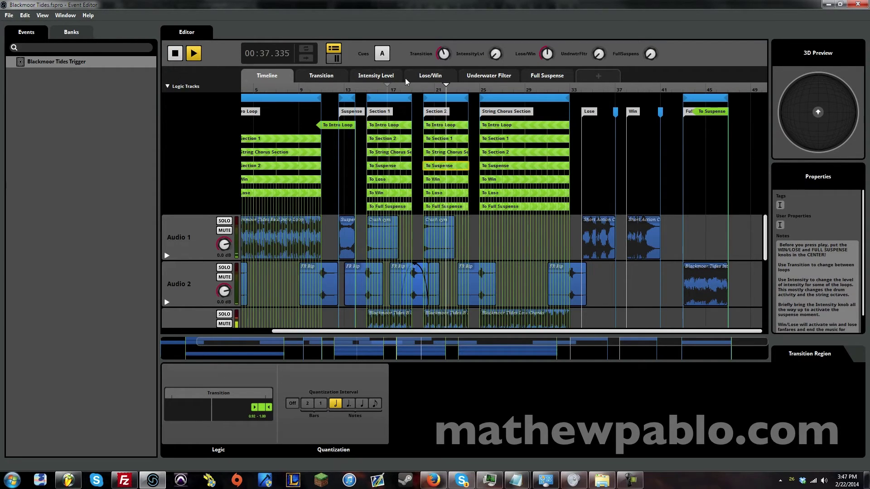
{"action": "left_click_drag", "start_coordinate": [418, 341], "coordinate": [381, 339]}
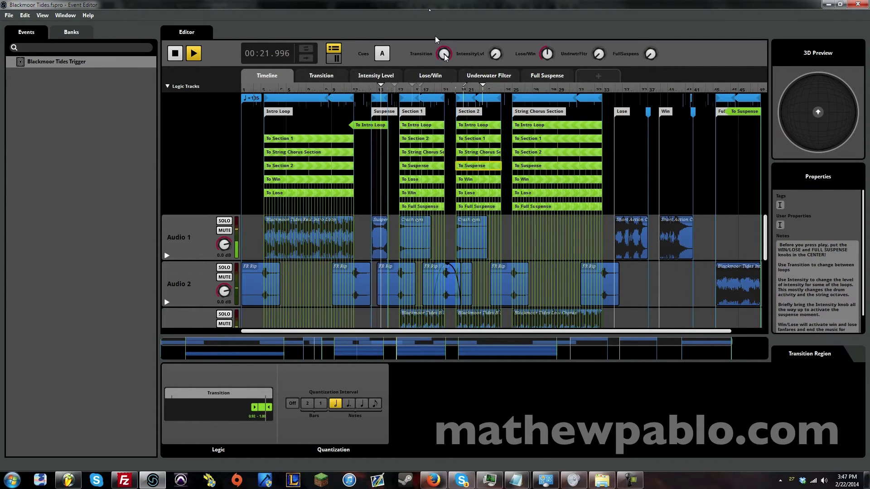
{"action": "left_click_drag", "start_coordinate": [443, 53], "coordinate": [444, 90]}
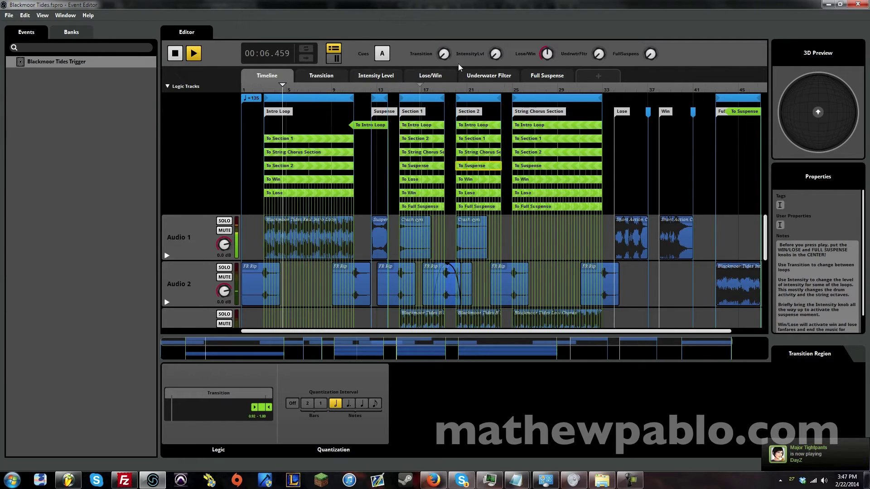
{"action": "key", "text": "space"}
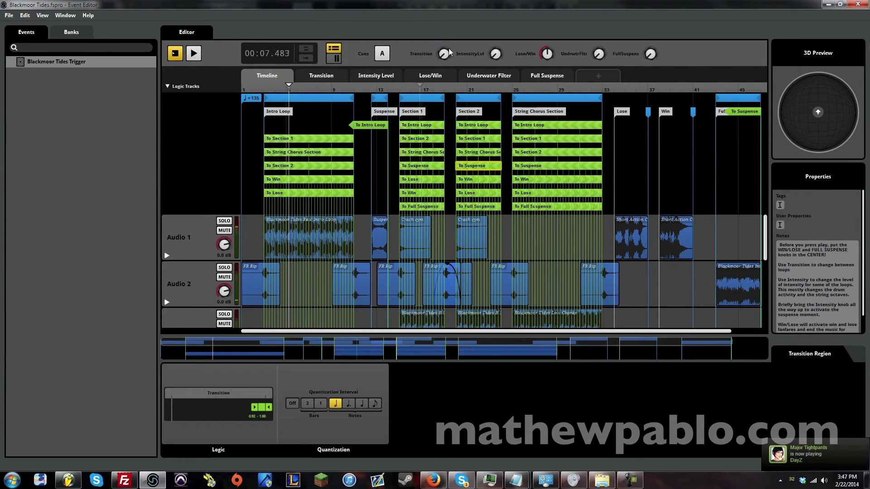
{"action": "left_click_drag", "start_coordinate": [444, 54], "coordinate": [444, 35]}
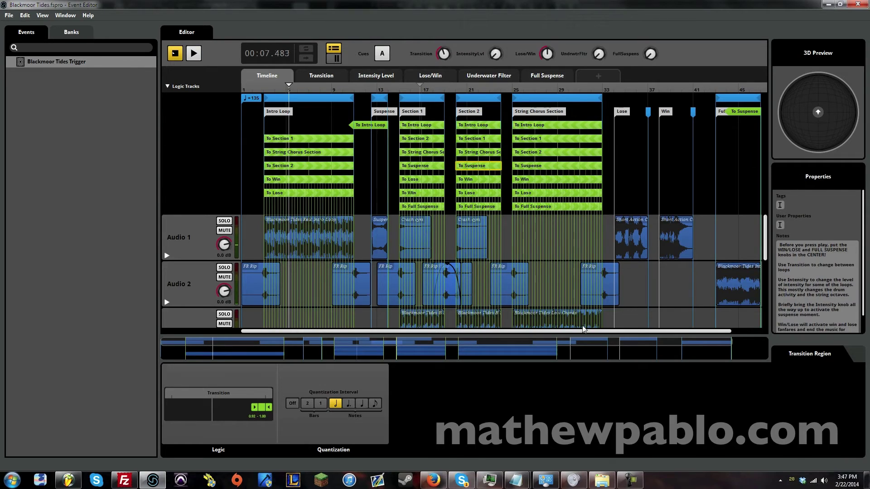
- Place the playhead in Section 2 with the FullSuspens parameter near its middle, and examine the Full Suspense section on the timeline
{"action": "left_click_drag", "start_coordinate": [567, 342], "coordinate": [670, 312]}
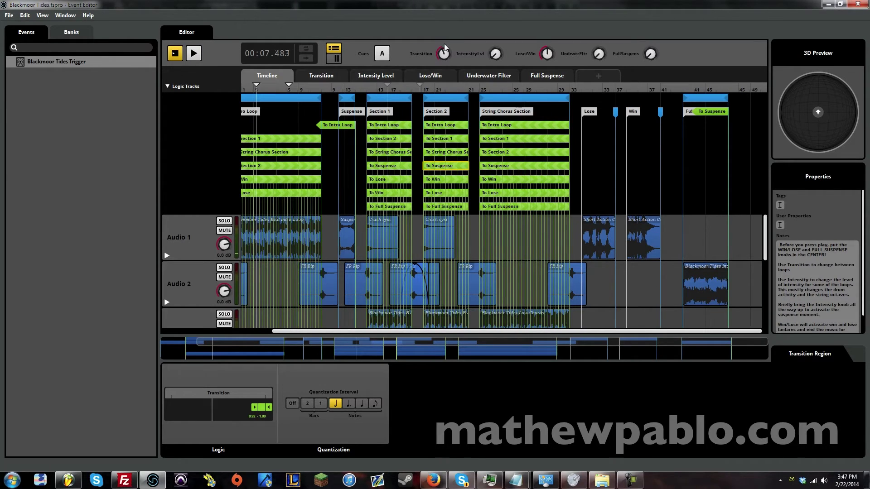
{"action": "left_click", "coordinate": [439, 87]}
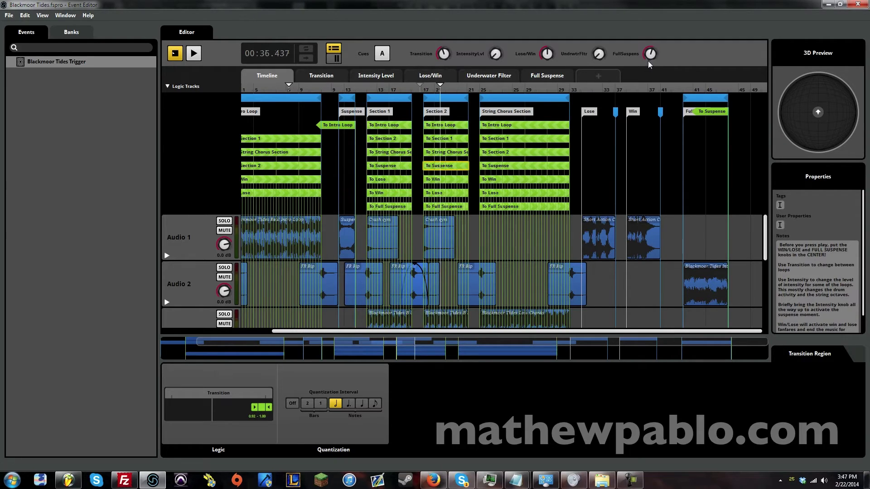
{"action": "left_click_drag", "start_coordinate": [650, 53], "coordinate": [650, 43]}
{"action": "left_click_drag", "start_coordinate": [195, 345], "coordinate": [615, 341]}
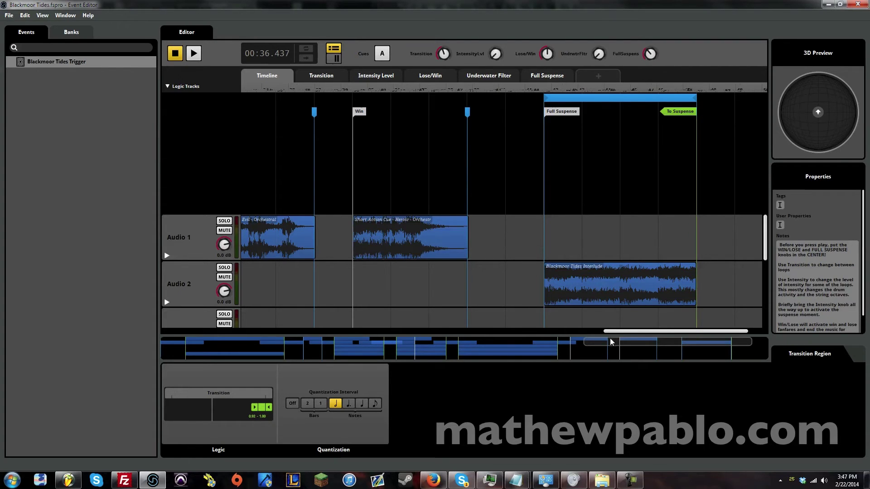
{"action": "left_click_drag", "start_coordinate": [610, 340], "coordinate": [647, 306]}
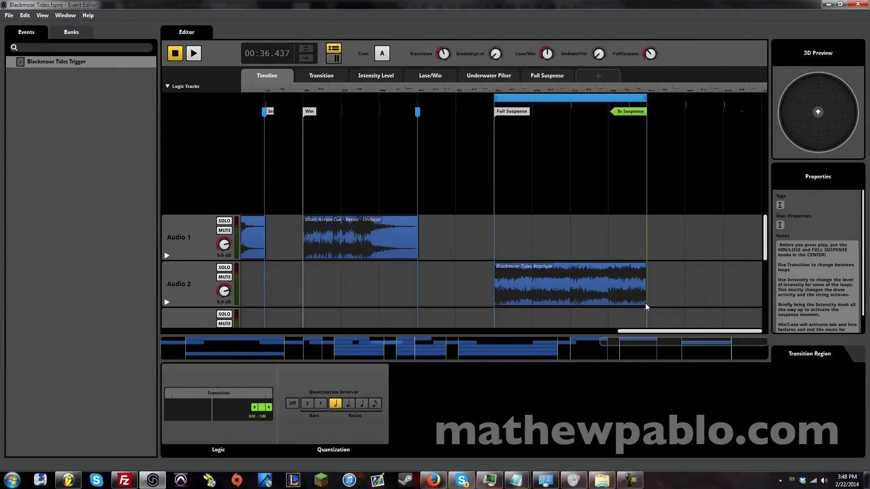
{"action": "left_click_drag", "start_coordinate": [629, 340], "coordinate": [162, 346]}
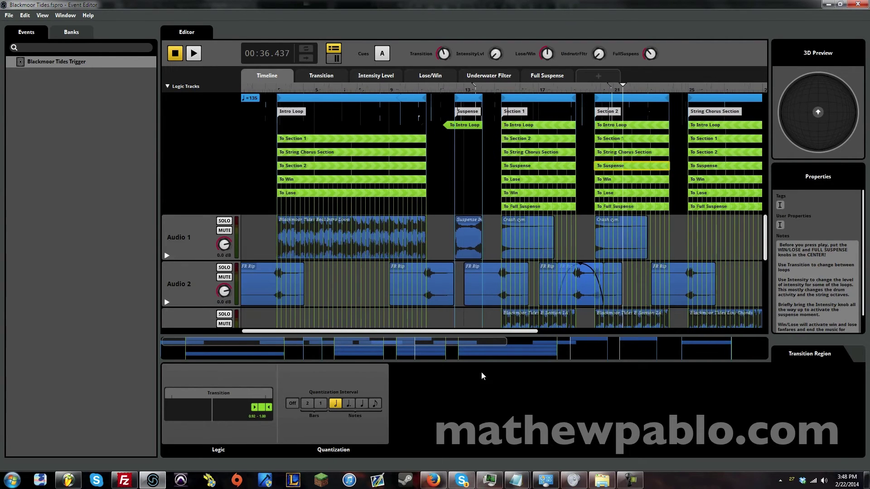
{"action": "left_click_drag", "start_coordinate": [505, 342], "coordinate": [674, 357]}
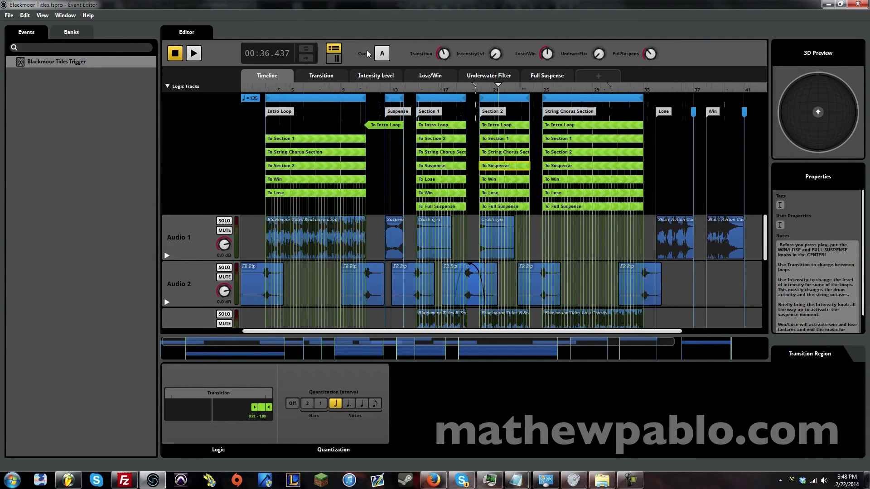
- Play Section 2, raise the FullSuspens parameter to maximum to trigger the Full Suspense interlude, and stop playback
{"action": "key", "text": "space"}
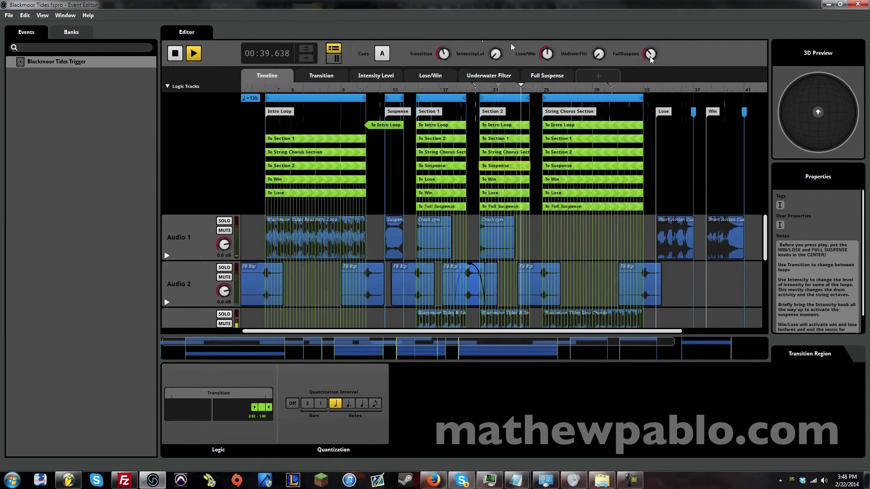
{"action": "left_click_drag", "start_coordinate": [650, 56], "coordinate": [651, 32]}
{"action": "left_click_drag", "start_coordinate": [537, 342], "coordinate": [569, 341]}
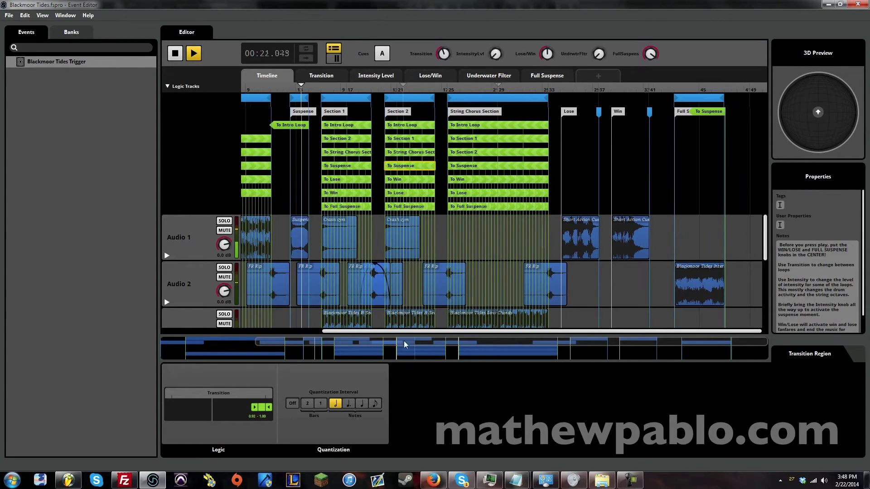
{"action": "left_click_drag", "start_coordinate": [404, 341], "coordinate": [317, 338]}
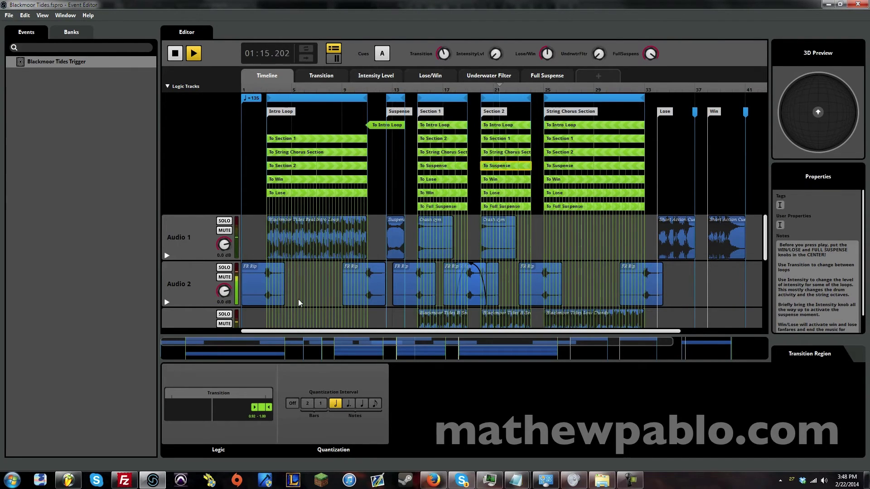
{"action": "left_click", "coordinate": [177, 54]}
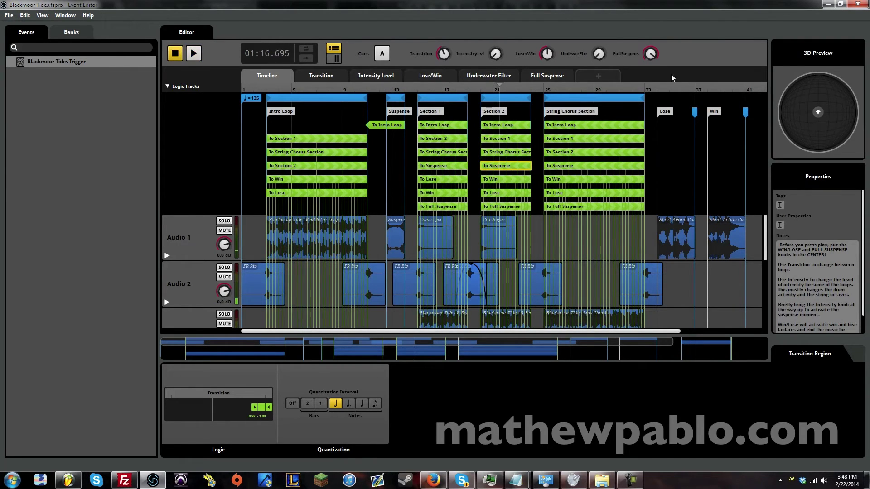
- Replay from Section 2 with the FullSuspens parameter, return to the Intro Loop with FullSuspens centred and Transition at minimum, and stop playback
{"action": "left_click_drag", "start_coordinate": [555, 339], "coordinate": [579, 340]}
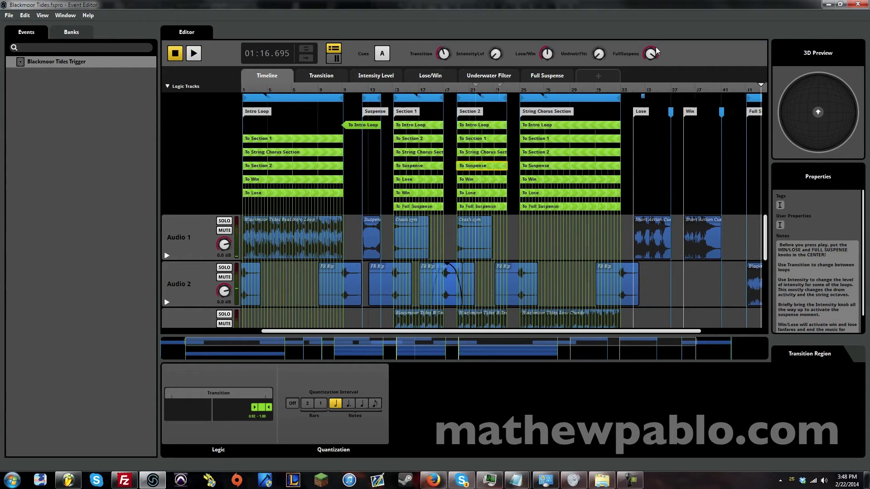
{"action": "left_click", "coordinate": [481, 90]}
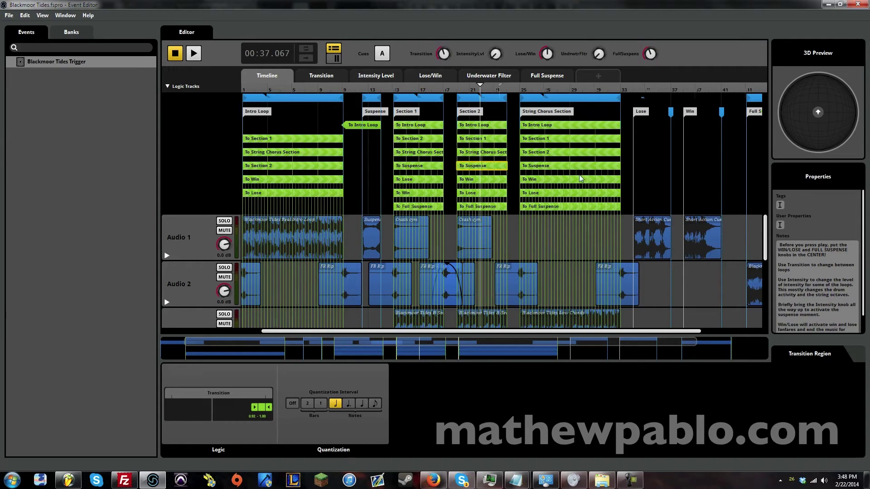
{"action": "left_click", "coordinate": [194, 53]}
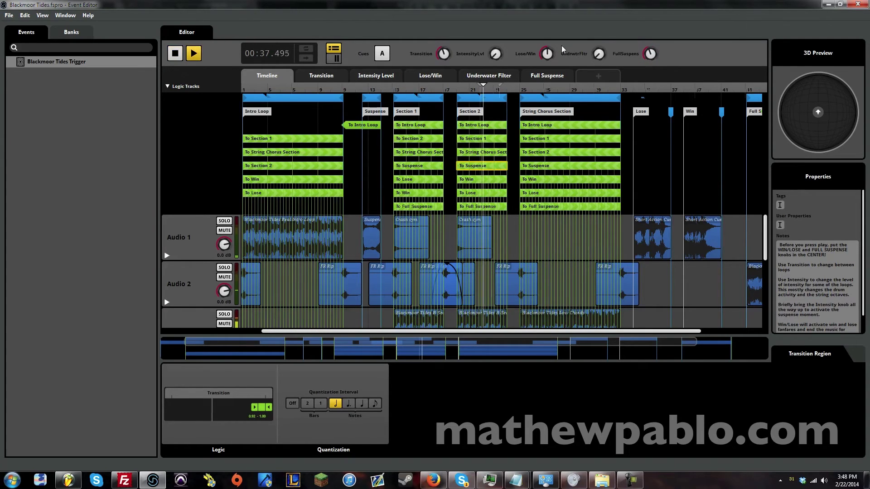
{"action": "mouse_move", "coordinate": [650, 53]}
{"action": "left_mouse_down"}
{"action": "mouse_move", "coordinate": [662, 20]}
{"action": "mouse_move", "coordinate": [661, 40]}
{"action": "left_mouse_up"}
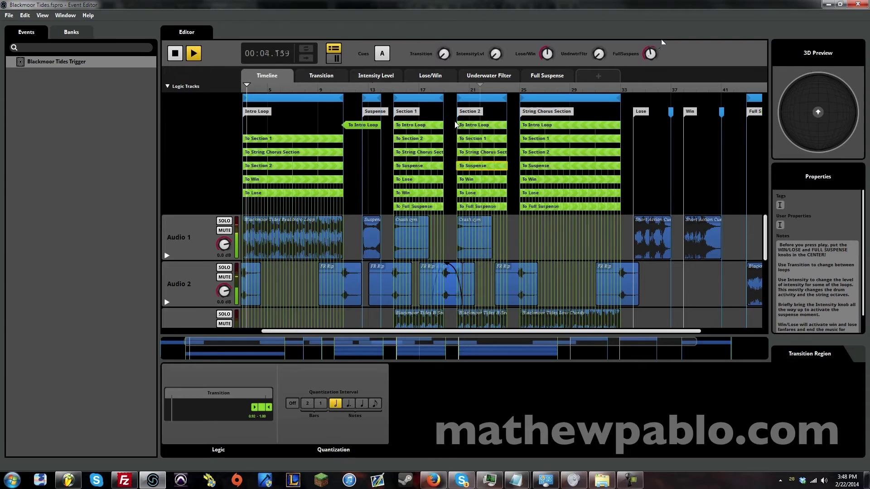
{"action": "left_click", "coordinate": [176, 54]}
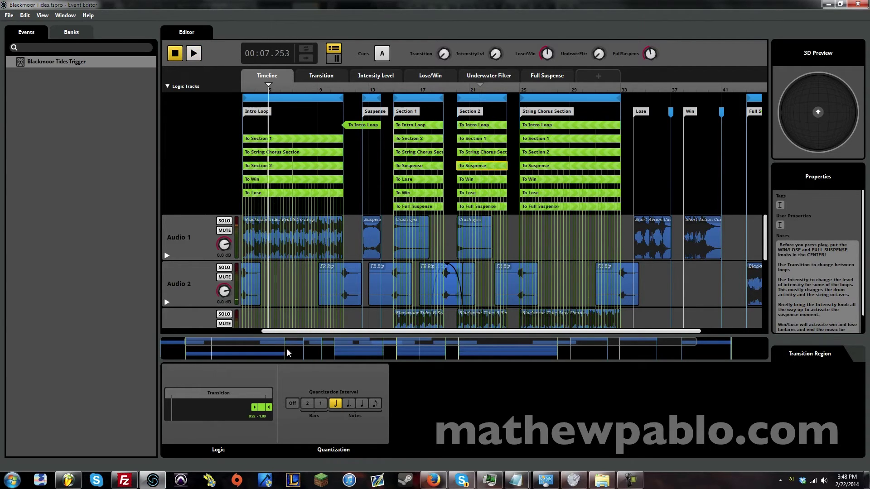
- Place the playhead in the Intro Loop, play it with the Transition parameter raised to maximum, and stop playback
{"action": "left_click_drag", "start_coordinate": [281, 347], "coordinate": [256, 346]}
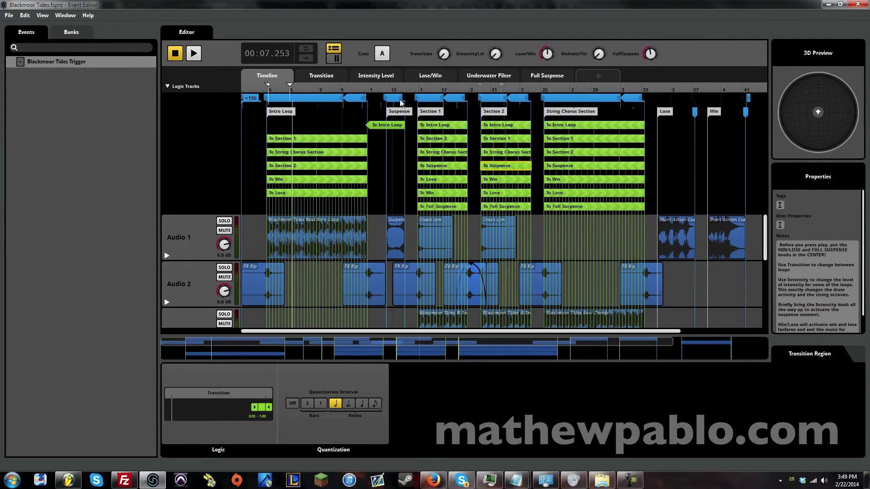
{"action": "left_click", "coordinate": [433, 87]}
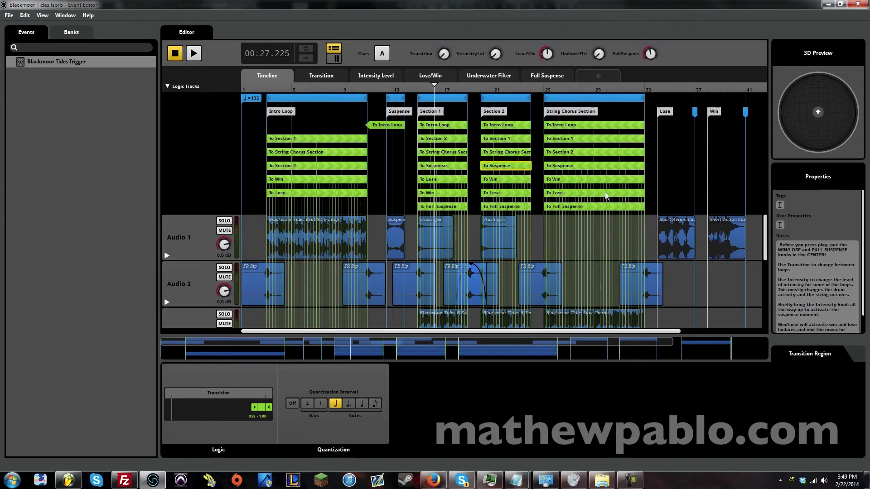
{"action": "left_click", "coordinate": [305, 87]}
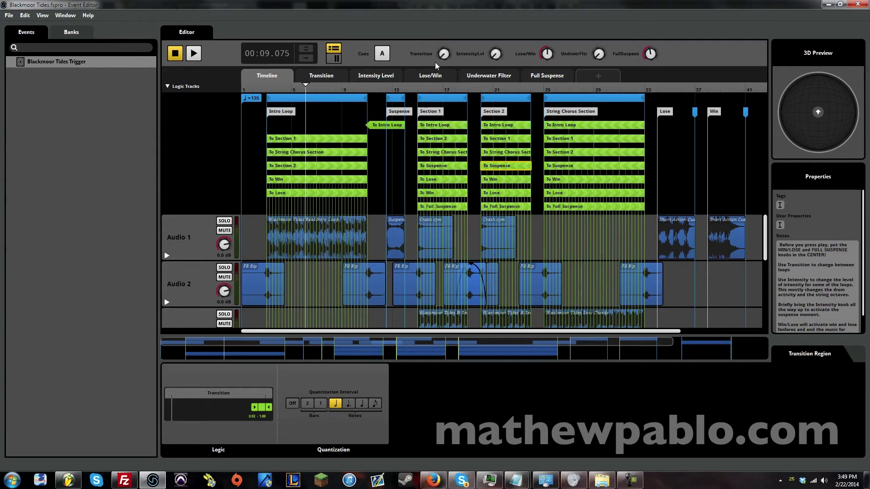
{"action": "mouse_move", "coordinate": [441, 52]}
{"action": "left_mouse_down"}
{"action": "mouse_move", "coordinate": [440, 79]}
{"action": "mouse_move", "coordinate": [443, 51]}
{"action": "left_mouse_up"}
{"action": "left_click", "coordinate": [194, 54]}
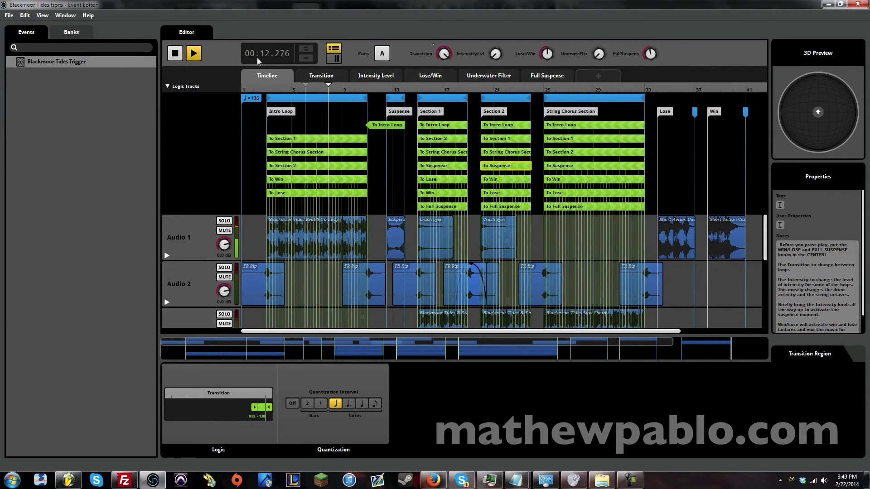
{"action": "left_click", "coordinate": [178, 55]}
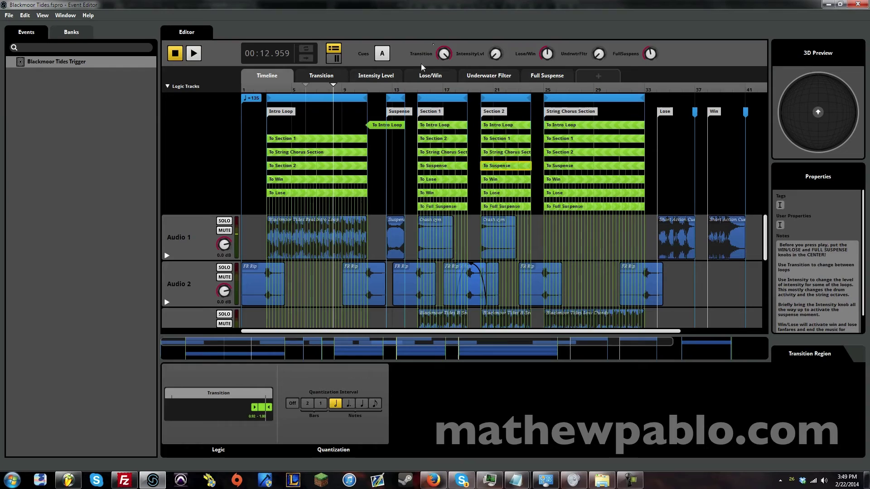
- Set the Transition parameter to around its middle, play from within Section 1 into Section 2, and stop playback
{"action": "left_click", "coordinate": [436, 88]}
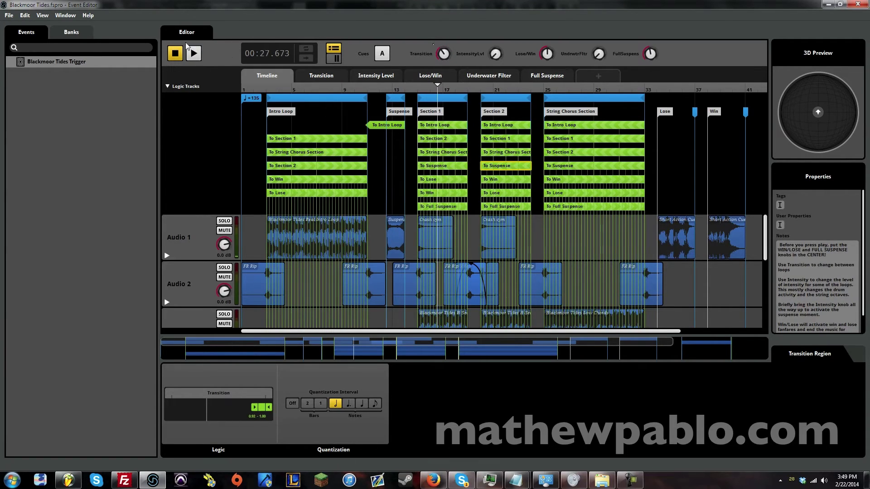
{"action": "left_click", "coordinate": [194, 53]}
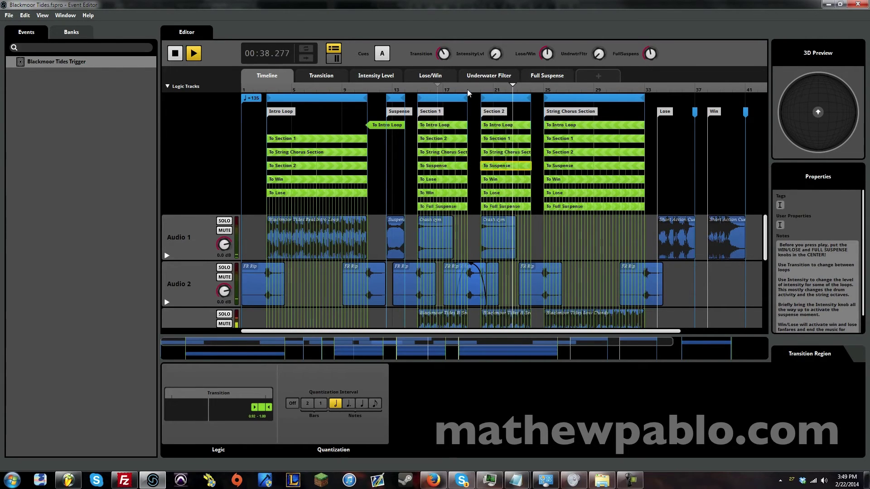
{"action": "left_click", "coordinate": [175, 53]}
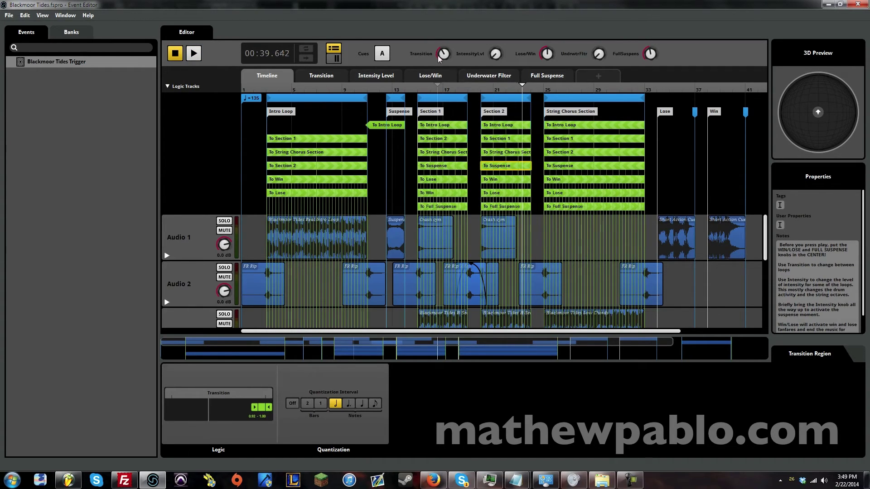
- Compare the Transition parameter near maximum and middle, play Section 2, raise it to maximum to trigger Suspense, and stop playback
{"action": "left_click_drag", "start_coordinate": [437, 55], "coordinate": [437, 7]}
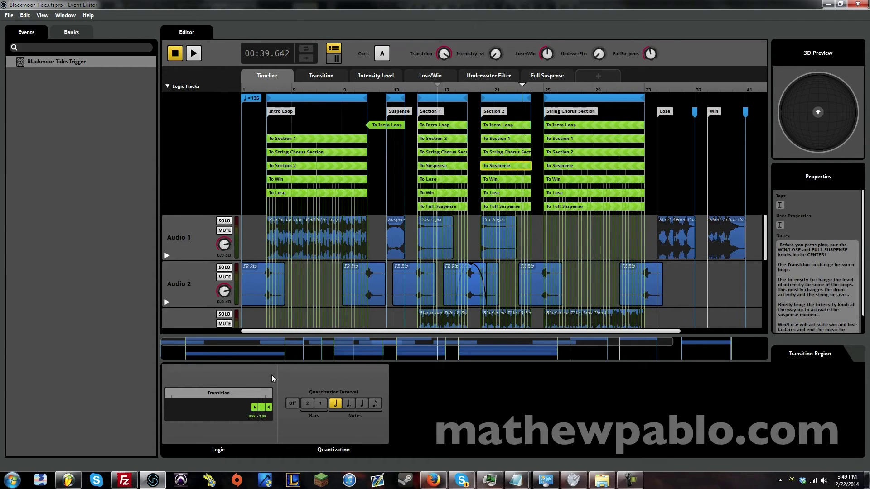
{"action": "left_click_drag", "start_coordinate": [448, 54], "coordinate": [447, 36]}
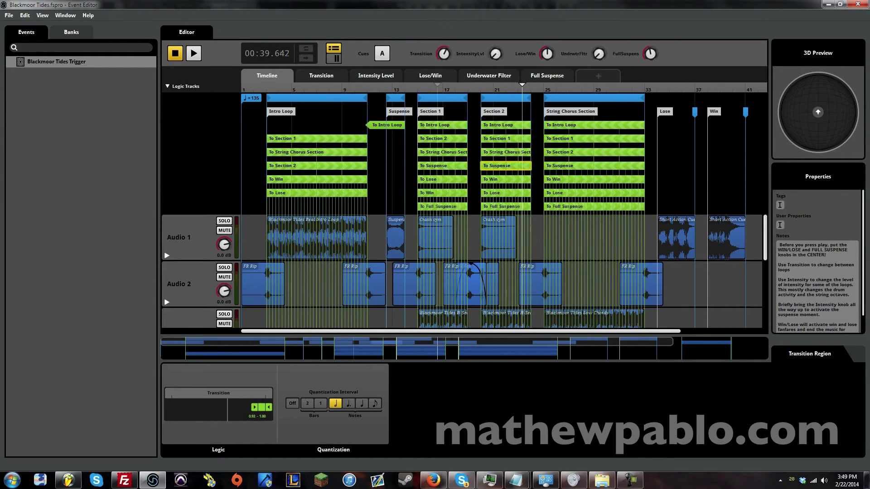
{"action": "left_click", "coordinate": [197, 53]}
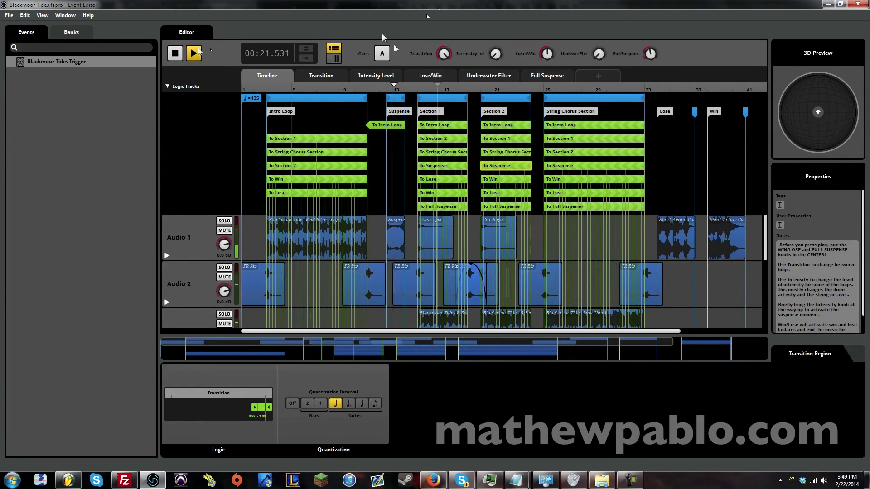
{"action": "left_click", "coordinate": [173, 54]}
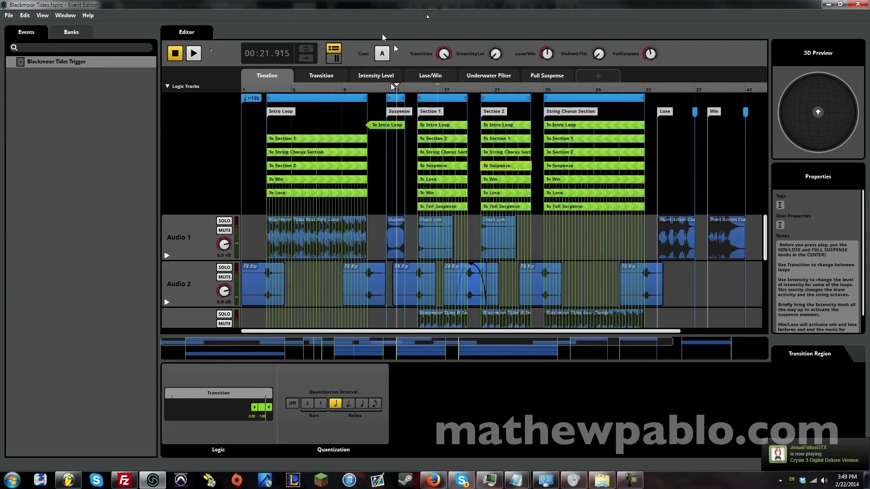
- Place the playhead in the Intro Loop and inspect Audio 1's Lowpass effect and the Underwater Loop long clip on Audio 5
{"action": "left_click", "coordinate": [298, 90]}
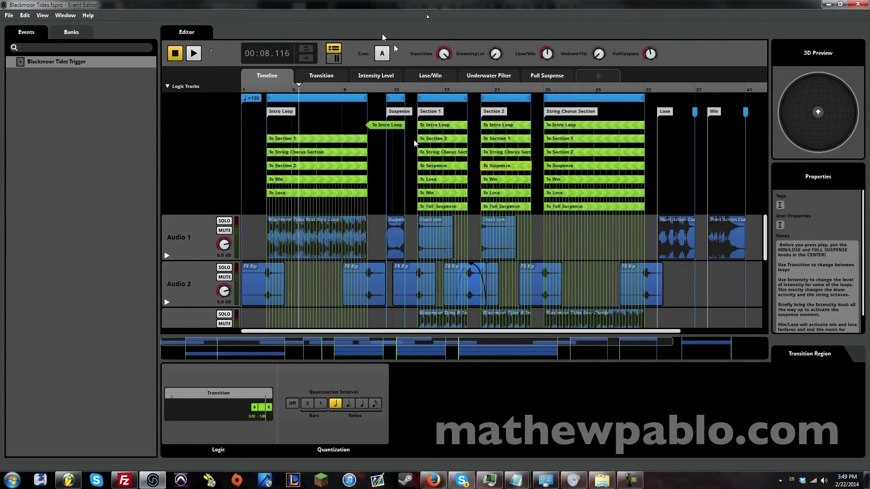
{"action": "left_click", "coordinate": [178, 247]}
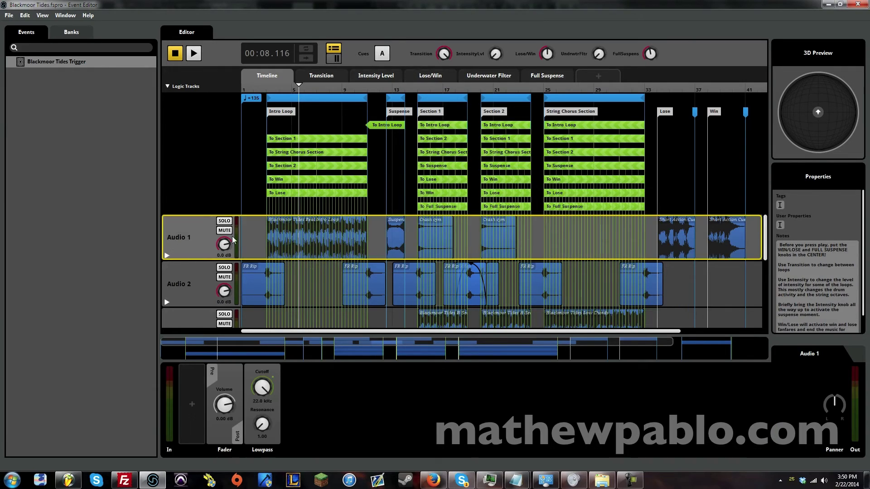
{"action": "scroll", "coordinate": [322, 226], "scroll_direction": "down", "scroll_amount": 3}
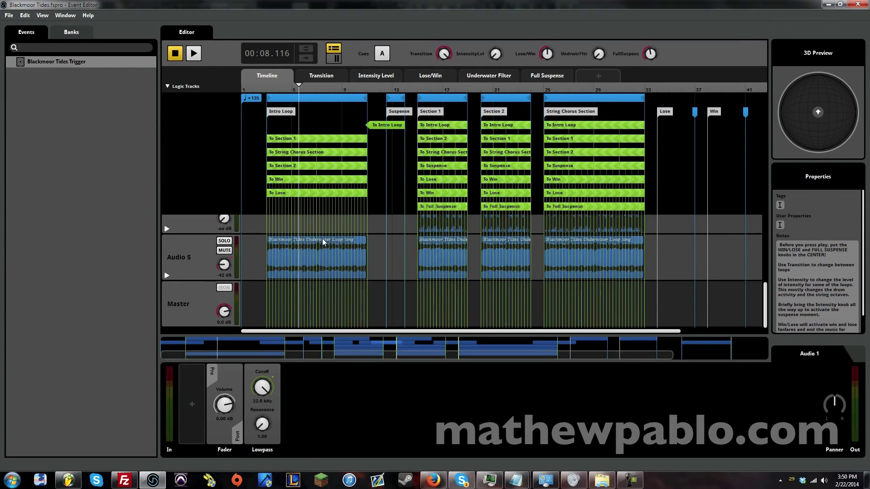
{"action": "left_click", "coordinate": [287, 257]}
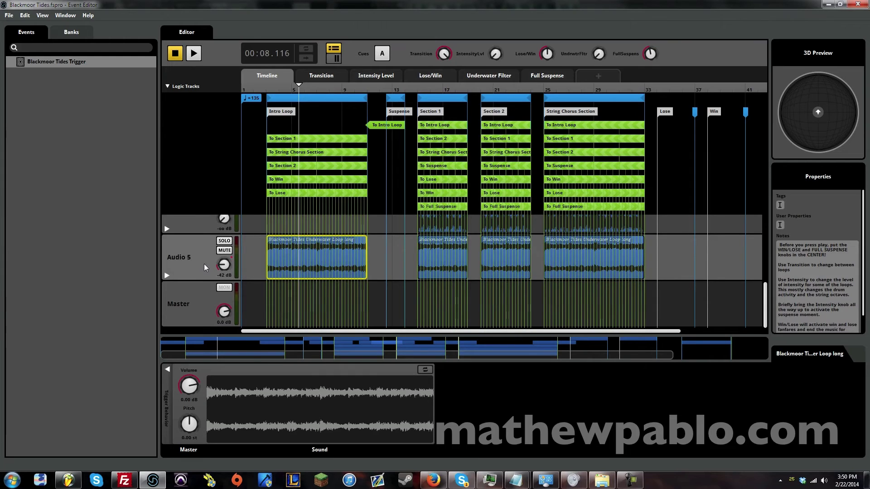
- Preview Blackmoor Tides Underwater Loop long.wav in the Audio Bin, and close the bin
{"action": "key", "text": "ctrl+3"}
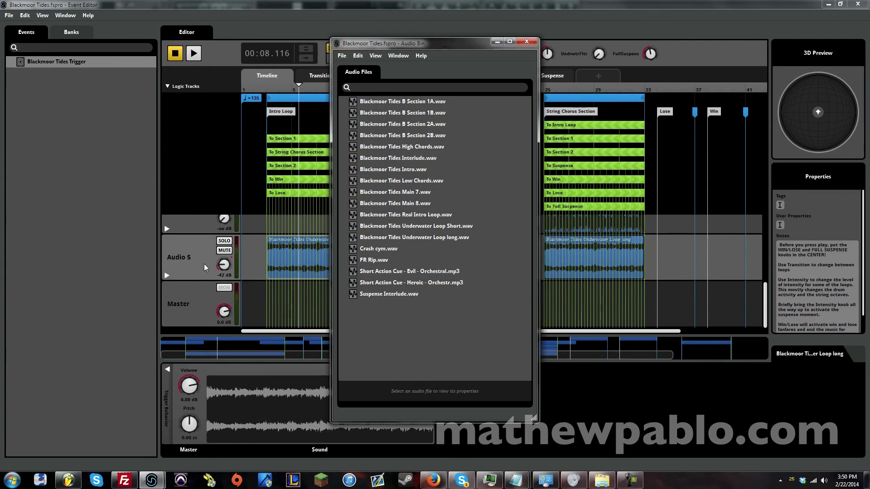
{"action": "left_click", "coordinate": [414, 238]}
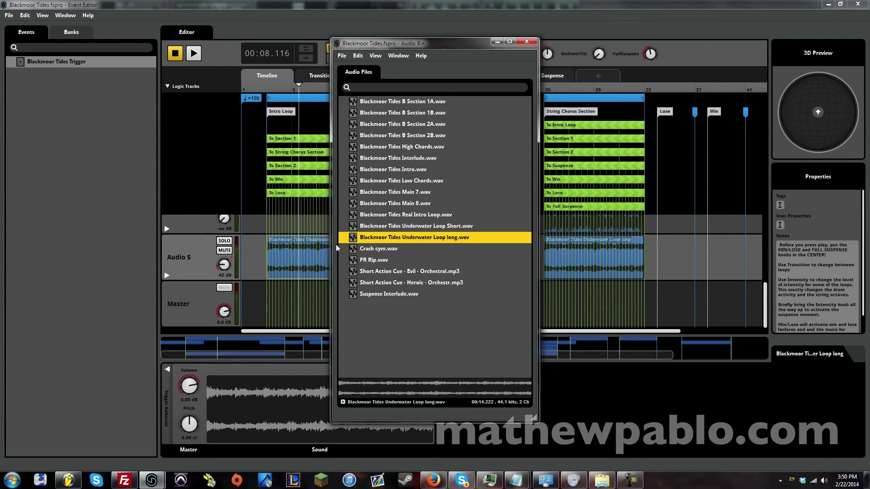
{"action": "left_click", "coordinate": [342, 402]}
{"action": "left_click", "coordinate": [526, 42]}
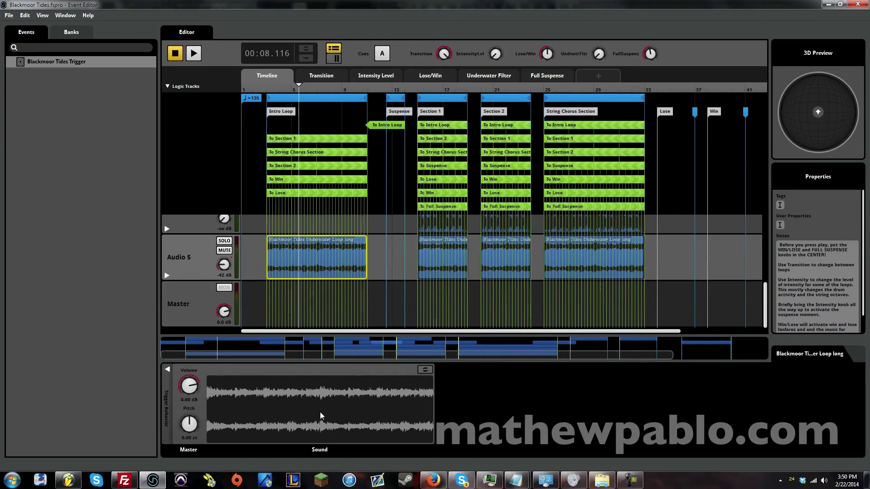
- Play from Section 1 into Section 2, sweep the UndrwtrFltr parameter to maximum and back to minimum twice, and stop playback
{"action": "left_click", "coordinate": [431, 89]}
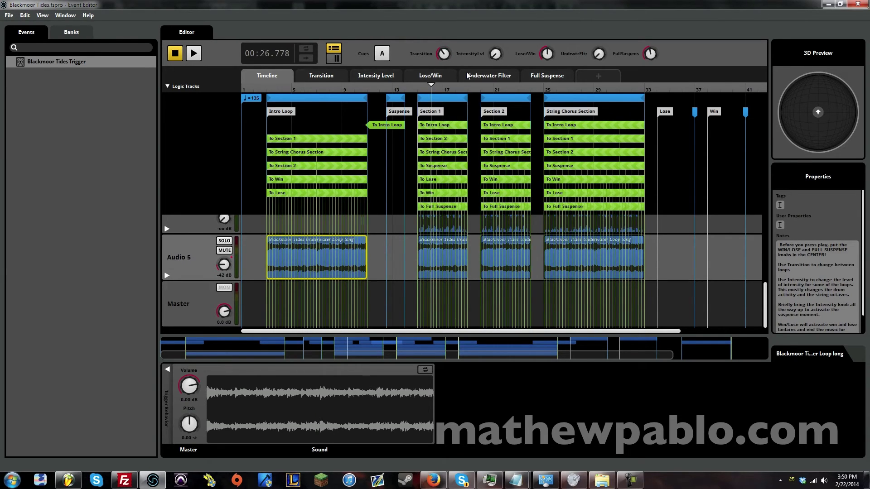
{"action": "key", "text": "space"}
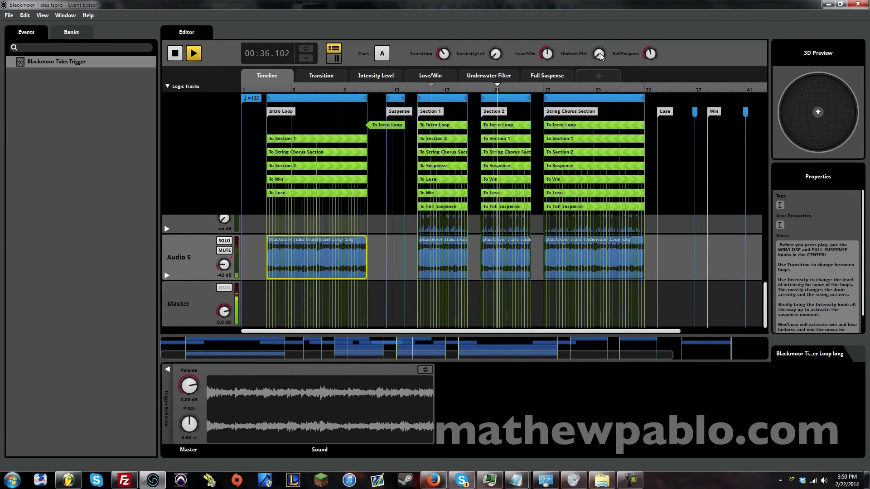
{"action": "left_click_drag", "start_coordinate": [600, 53], "coordinate": [600, 6]}
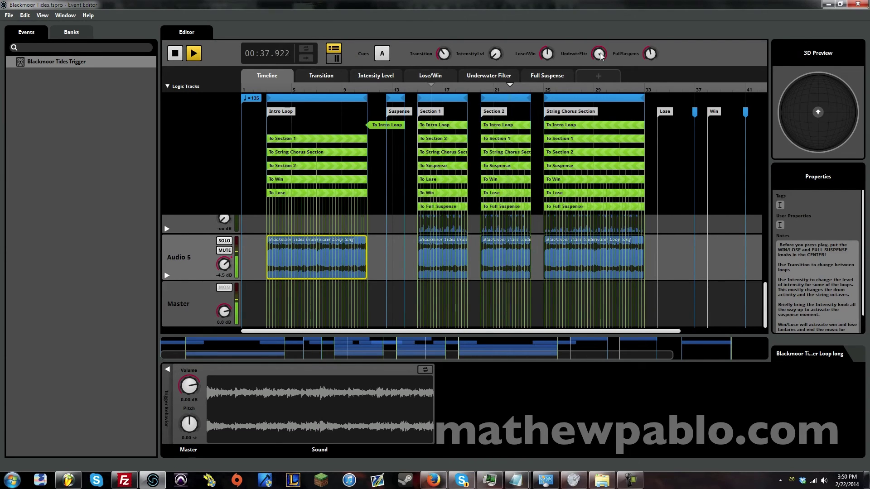
{"action": "left_click_drag", "start_coordinate": [599, 52], "coordinate": [600, 81]}
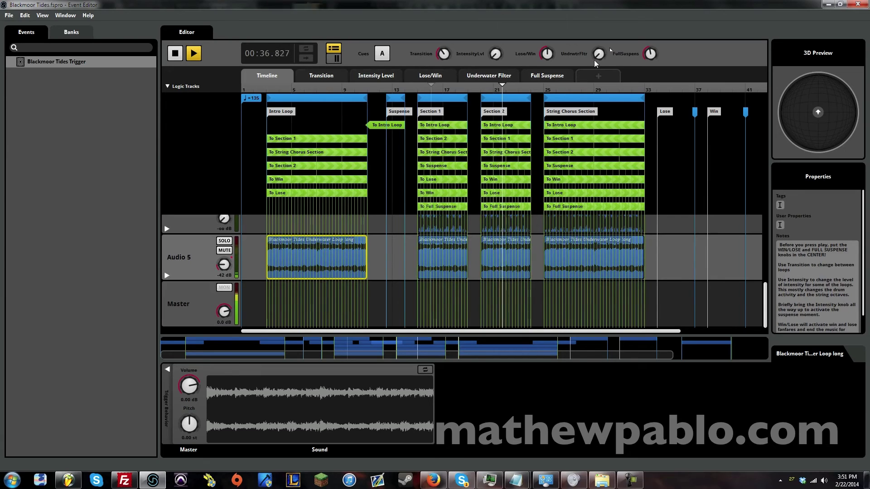
{"action": "left_click_drag", "start_coordinate": [599, 53], "coordinate": [577, 1]}
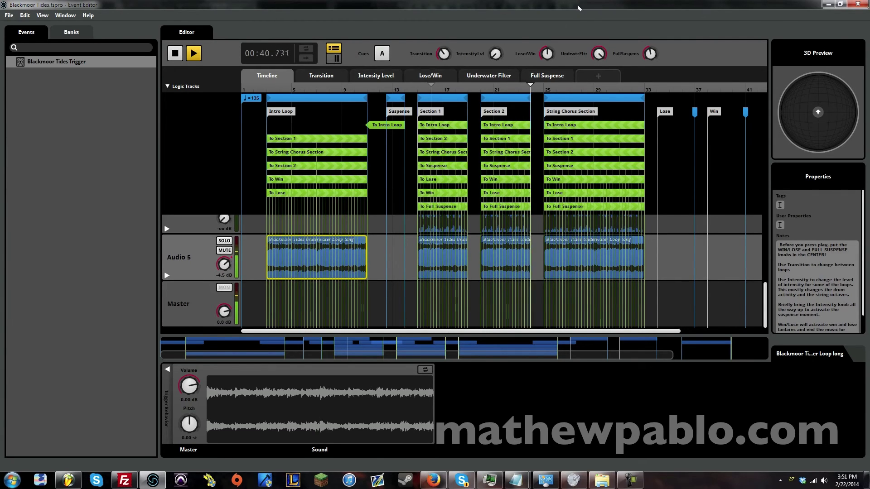
{"action": "left_click_drag", "start_coordinate": [599, 54], "coordinate": [599, 104]}
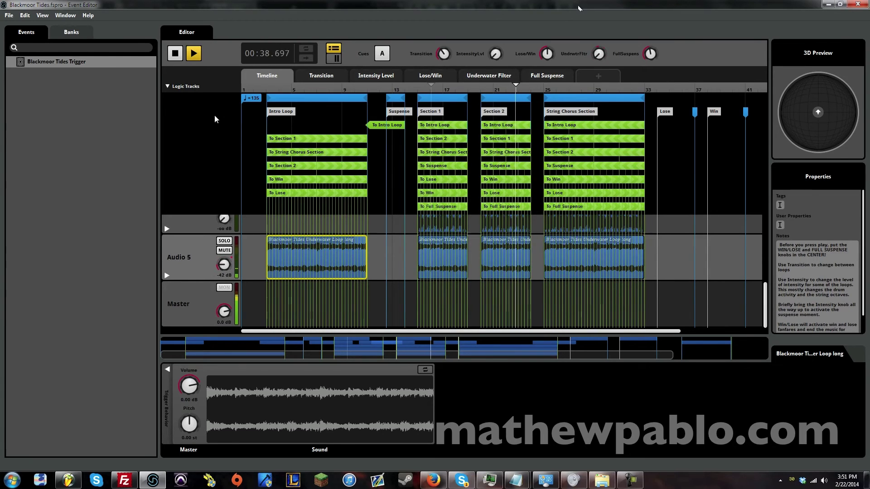
{"action": "left_click", "coordinate": [179, 58]}
- Place the playhead in the Intro Loop and look over the clips on the Audio 1 to Audio 5 tracks
{"action": "left_click", "coordinate": [318, 89]}
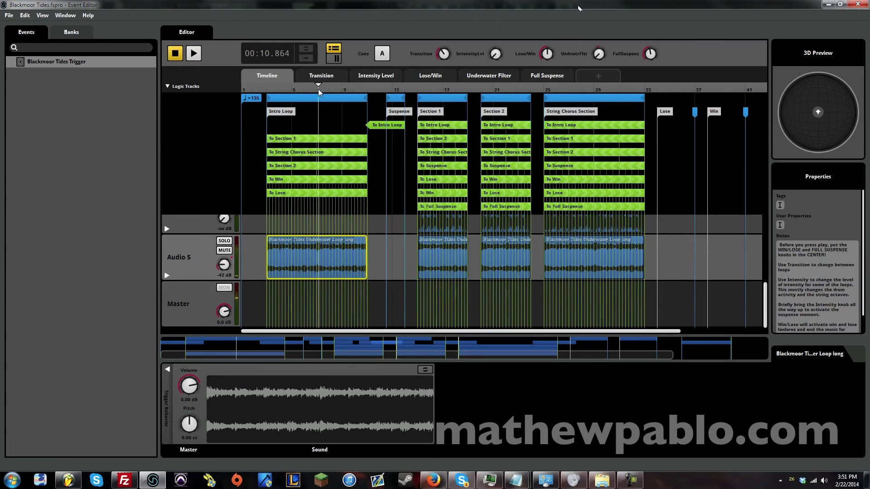
{"action": "scroll", "coordinate": [408, 277], "scroll_direction": "up", "scroll_amount": 3}
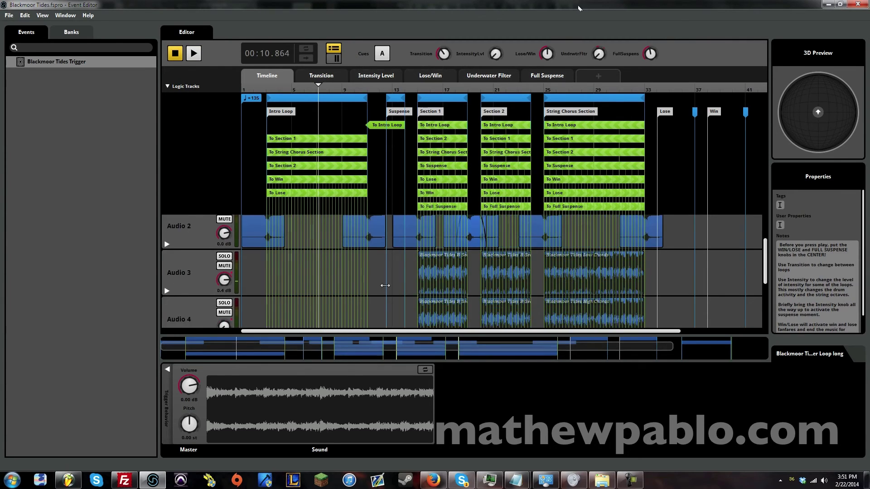
{"action": "scroll", "coordinate": [335, 289], "scroll_direction": "down", "scroll_amount": 3}
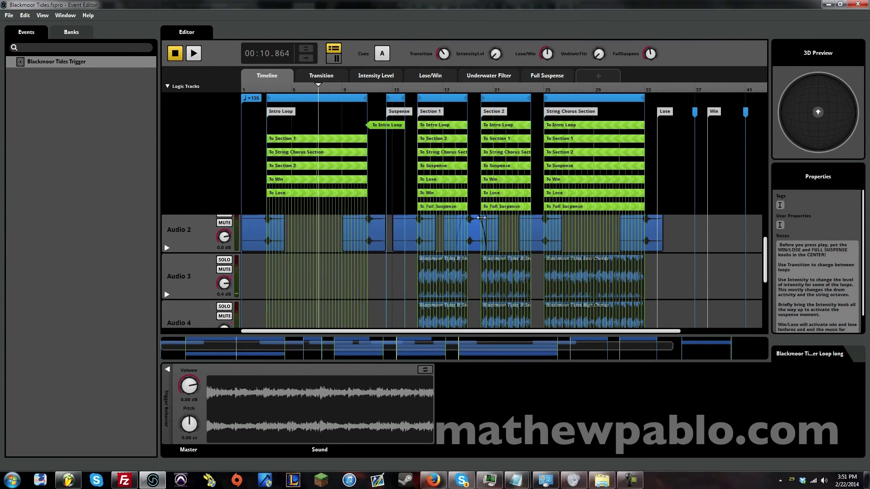
{"action": "scroll", "coordinate": [404, 297], "scroll_direction": "up", "scroll_amount": 3}
{"action": "scroll", "coordinate": [345, 264], "scroll_direction": "up", "scroll_amount": 1}
{"action": "scroll", "coordinate": [422, 257], "scroll_direction": "up", "scroll_amount": 1}
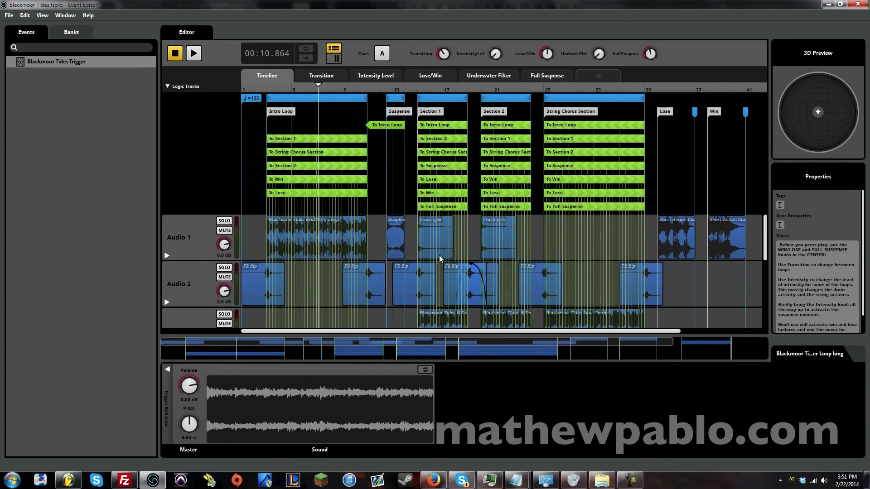
{"action": "scroll", "coordinate": [498, 260], "scroll_direction": "down", "scroll_amount": 2}
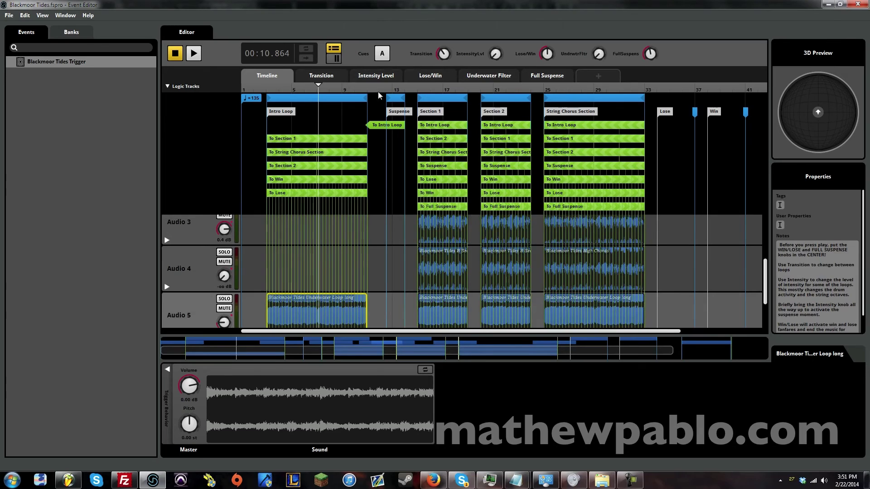
- Play the String Chorus Section with Transition just past middle and IntensityLvl at maximum, raise UndrwtrFltr and return it to minimum, and stop playback
{"action": "left_click", "coordinate": [562, 87]}
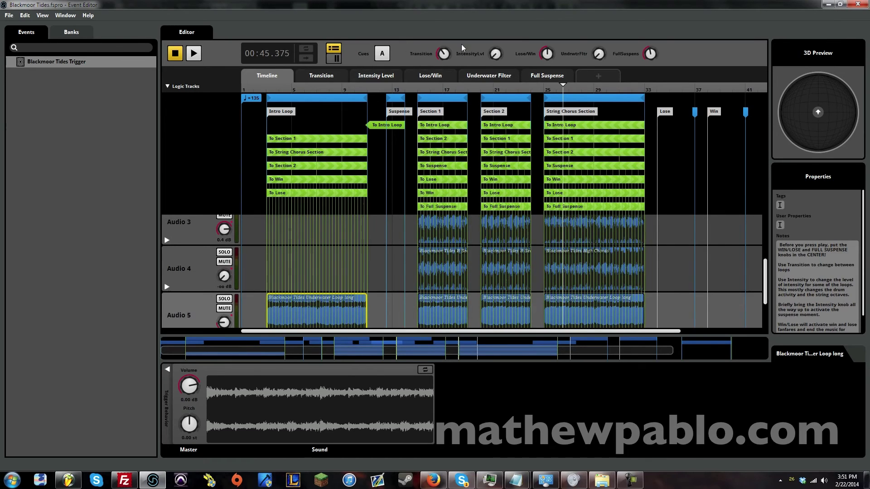
{"action": "left_click_drag", "start_coordinate": [444, 55], "coordinate": [445, 46]}
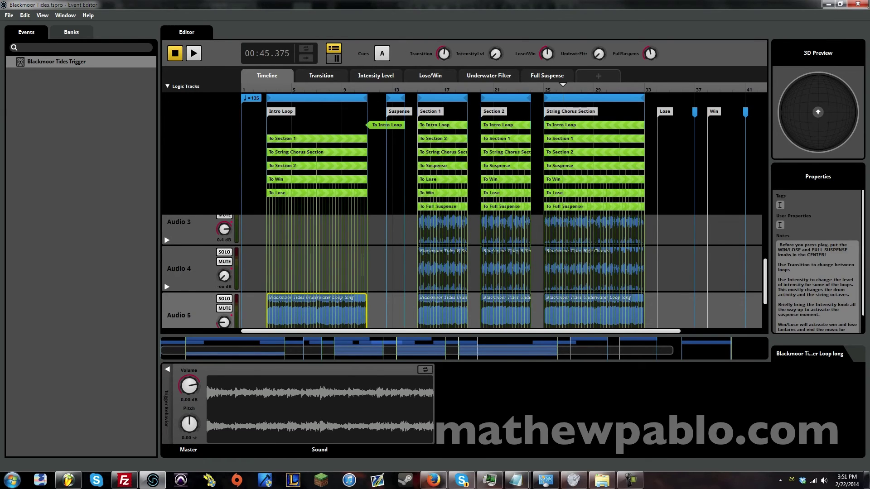
{"action": "left_click", "coordinate": [196, 51]}
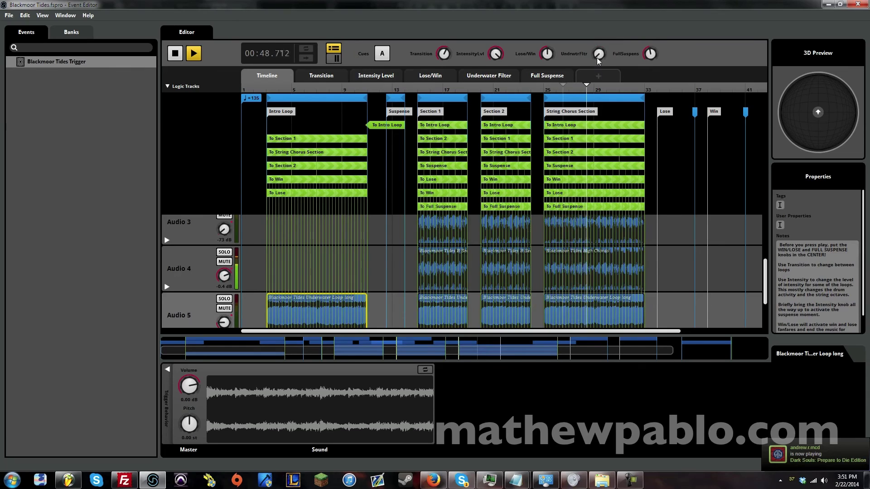
{"action": "mouse_move", "coordinate": [596, 57]}
{"action": "left_mouse_down"}
{"action": "mouse_move", "coordinate": [582, 6]}
{"action": "mouse_move", "coordinate": [598, 46]}
{"action": "left_mouse_up"}
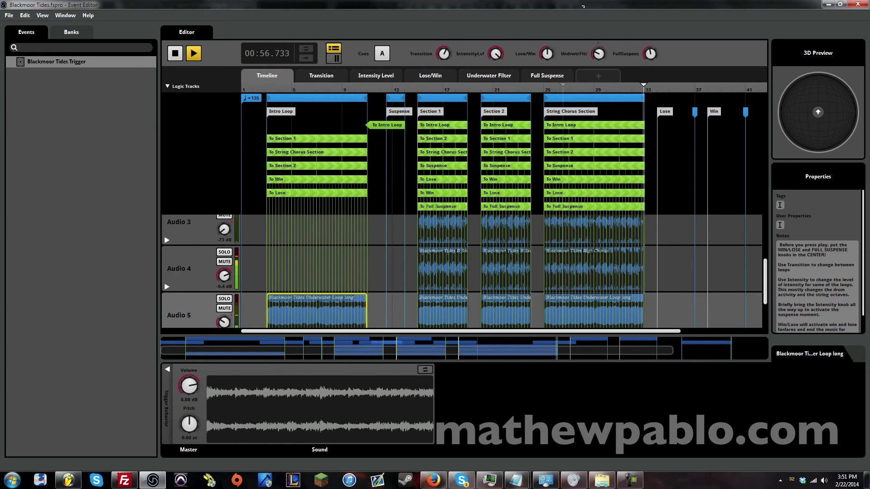
{"action": "left_click", "coordinate": [181, 57]}
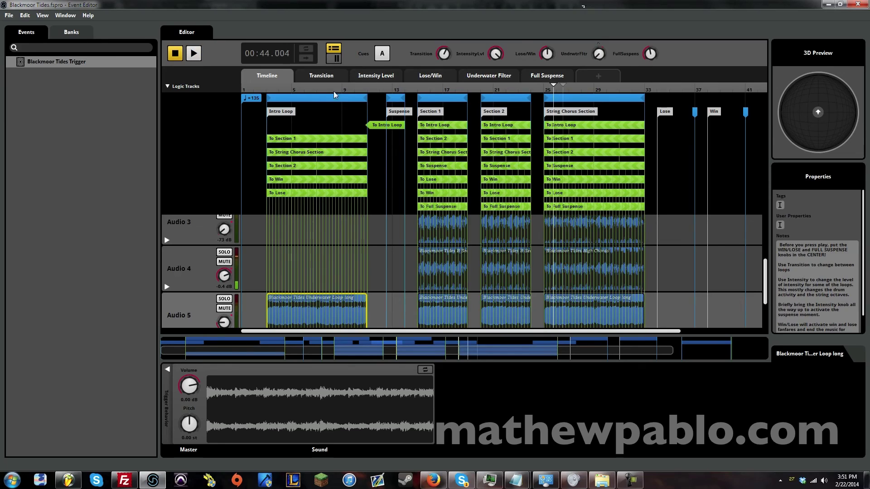
- Play the Intro Loop with Transition at minimum and UndrwtrFltr at maximum, stop playback, and bring the Audio 5 track into view
{"action": "left_click", "coordinate": [295, 87]}
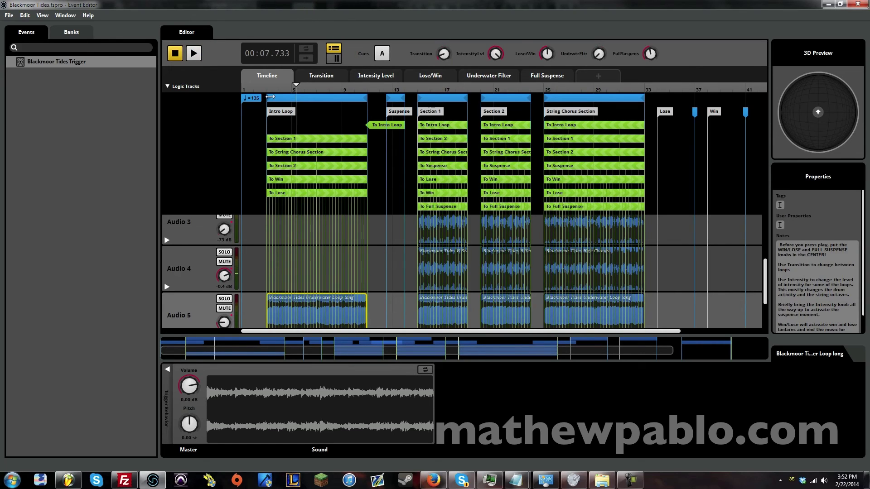
{"action": "left_click", "coordinate": [194, 53]}
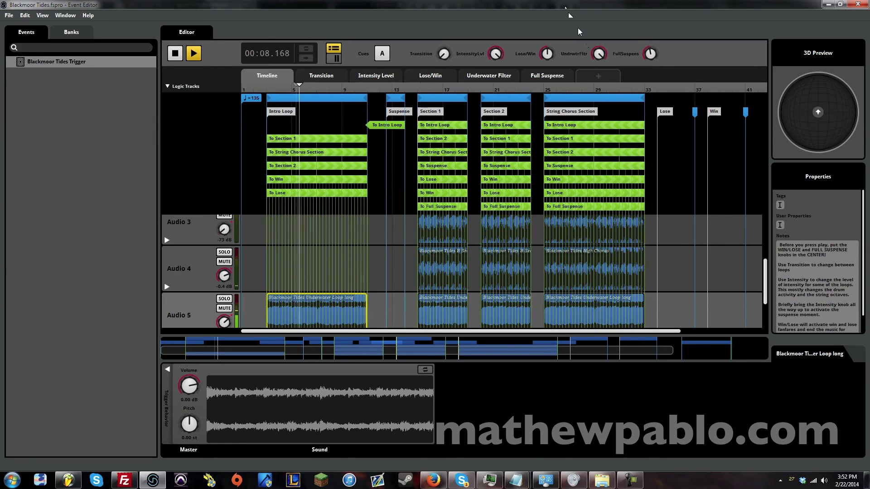
{"action": "left_click", "coordinate": [175, 54]}
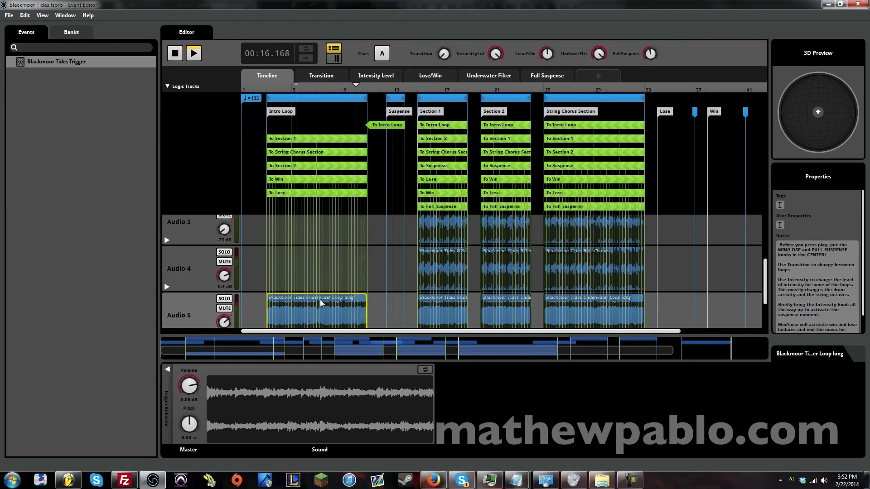
{"action": "scroll", "coordinate": [320, 300], "scroll_direction": "down", "scroll_amount": 1}
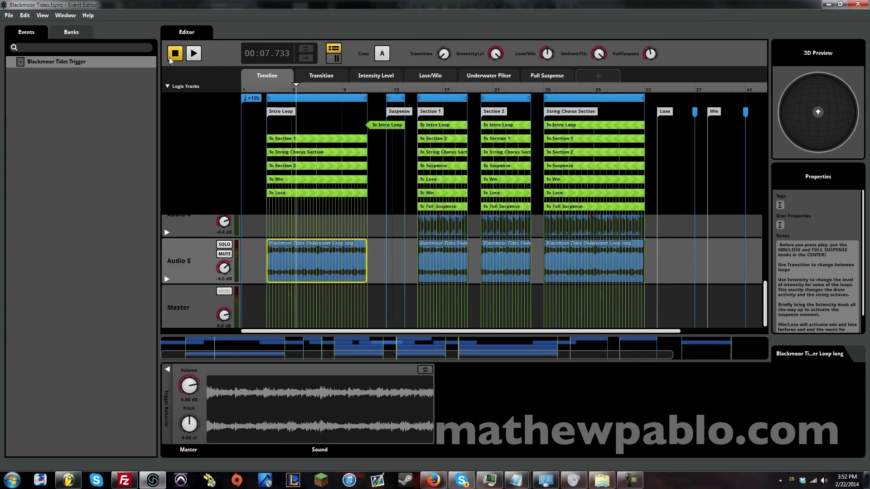
- Start and stop the Intro Loop twice to audition the underwater loop with UndrwtrFltr at maximum
{"action": "left_click", "coordinate": [193, 53]}
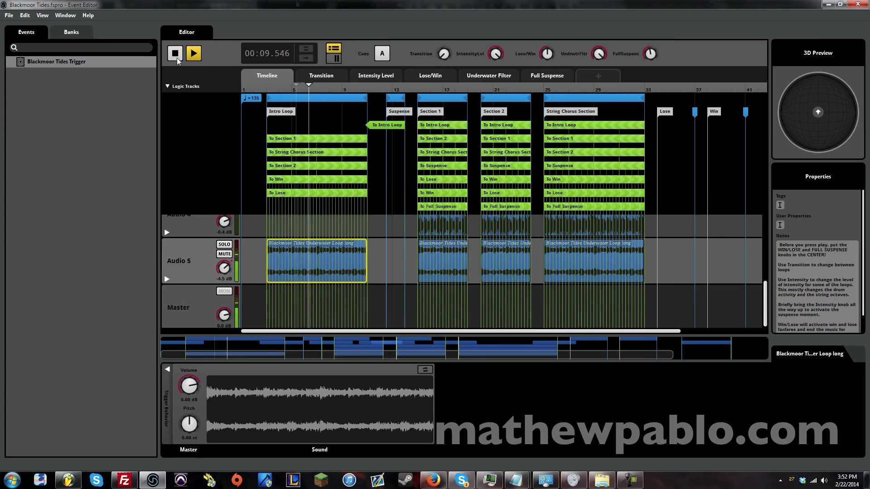
{"action": "left_click", "coordinate": [175, 55]}
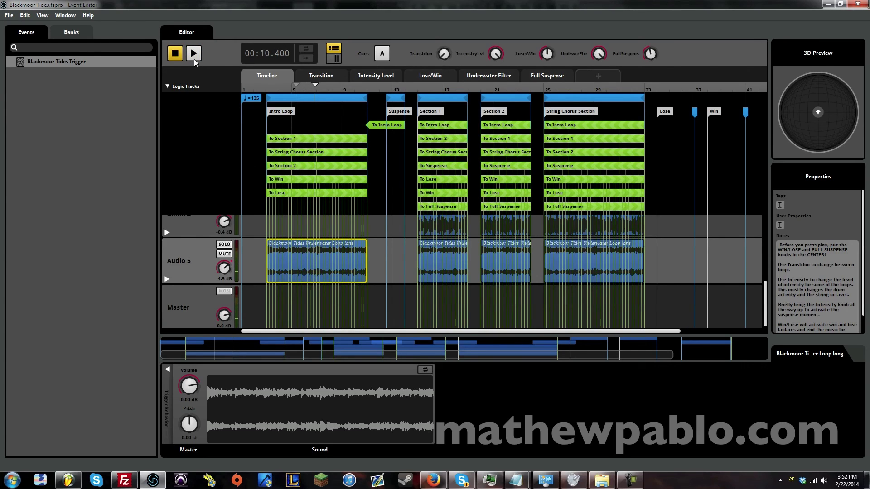
{"action": "left_click", "coordinate": [195, 59]}
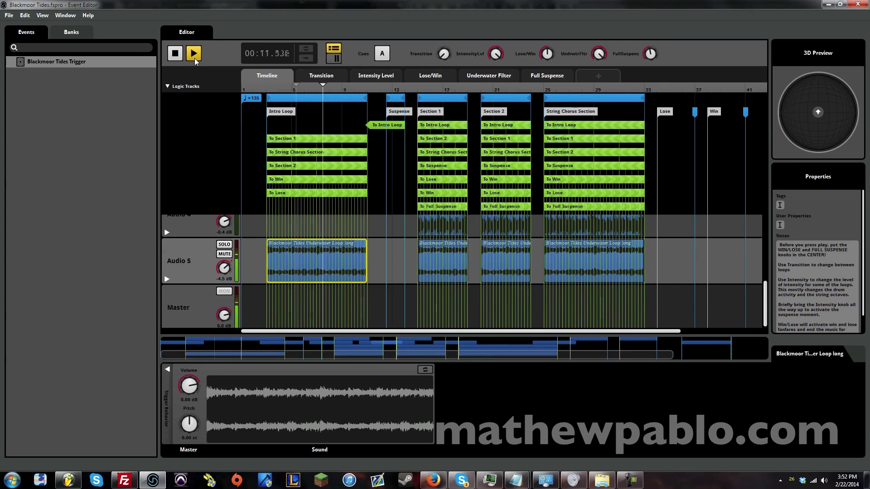
{"action": "left_click", "coordinate": [176, 55]}
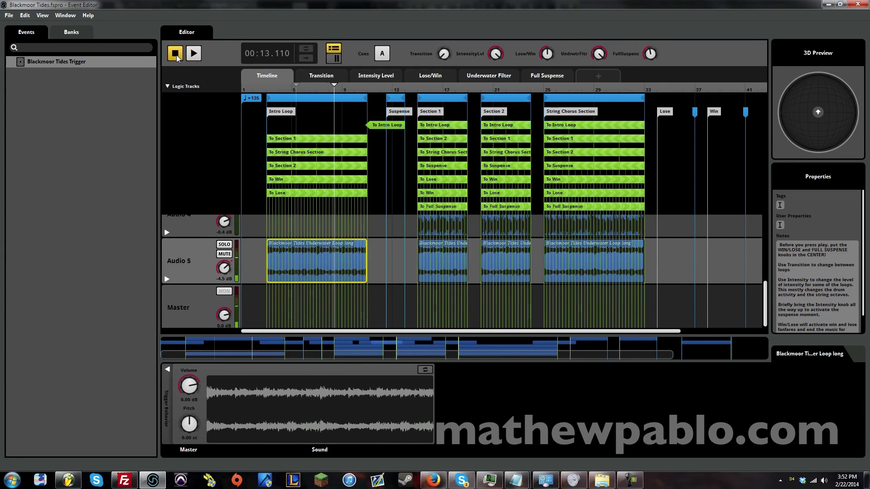
- Play from the Intro Loop into Section 1 with UndrwtrFltr and IntensityLvl at minimum, raise Lose/Win to maximum to trigger Win, and stop playback
{"action": "left_click", "coordinate": [193, 56]}
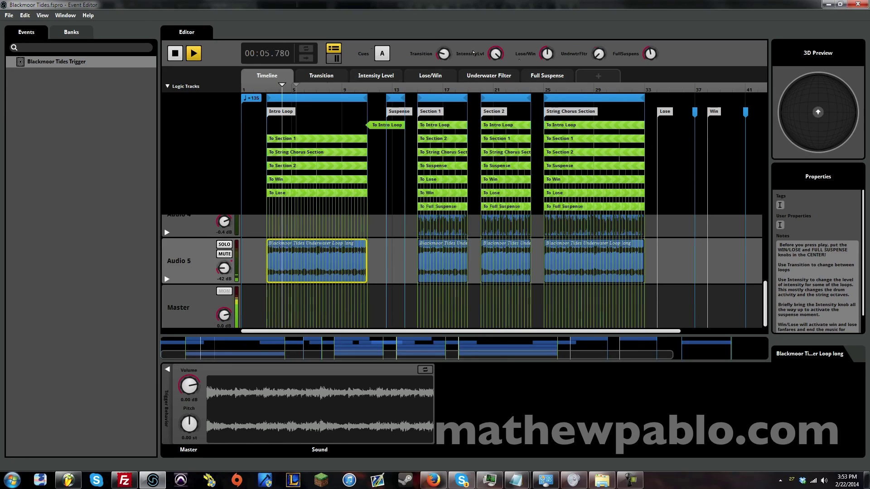
{"action": "left_click_drag", "start_coordinate": [496, 54], "coordinate": [496, 90]}
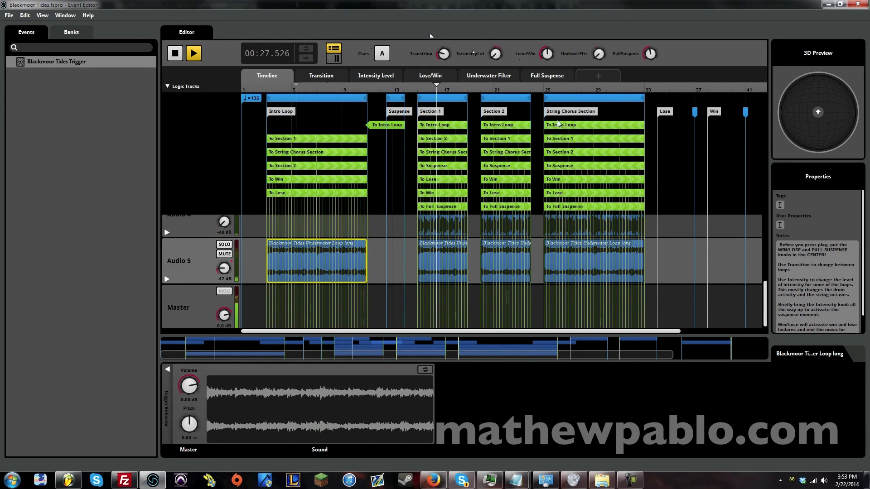
{"action": "left_click_drag", "start_coordinate": [546, 54], "coordinate": [544, 5]}
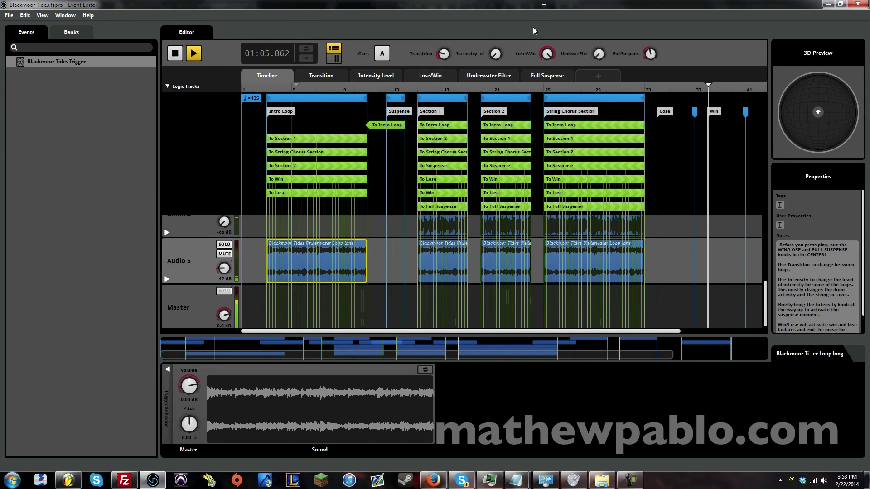
{"action": "left_click", "coordinate": [176, 54]}
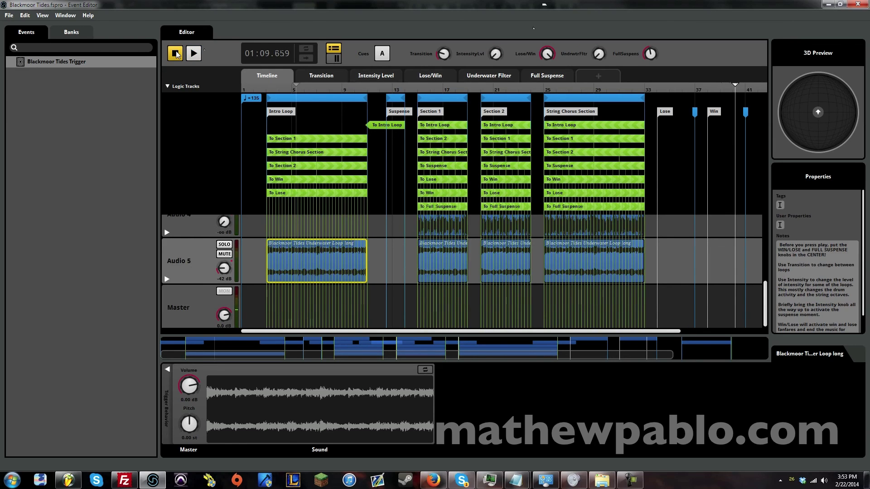